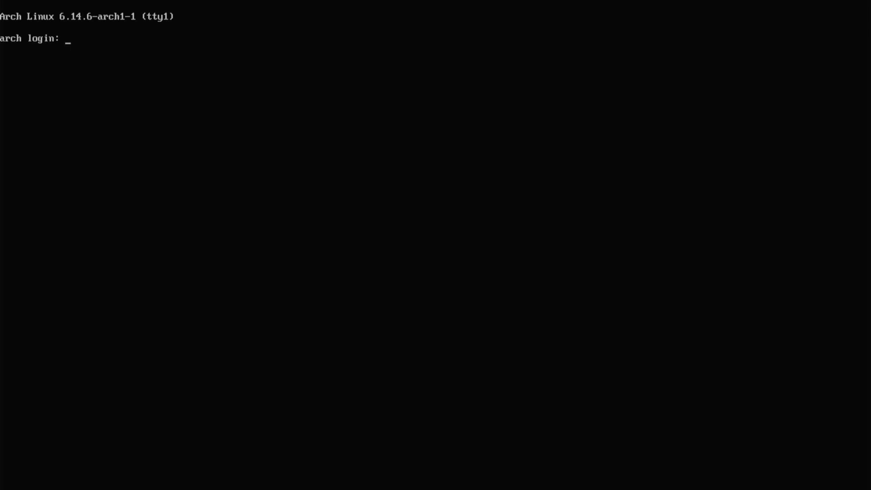
Log in on the tty1 console with the username and password, correcting a typo in the username.
text(paulei)
key(BackSpace)
key(BackSpace)
text(ie420)
key(Return)
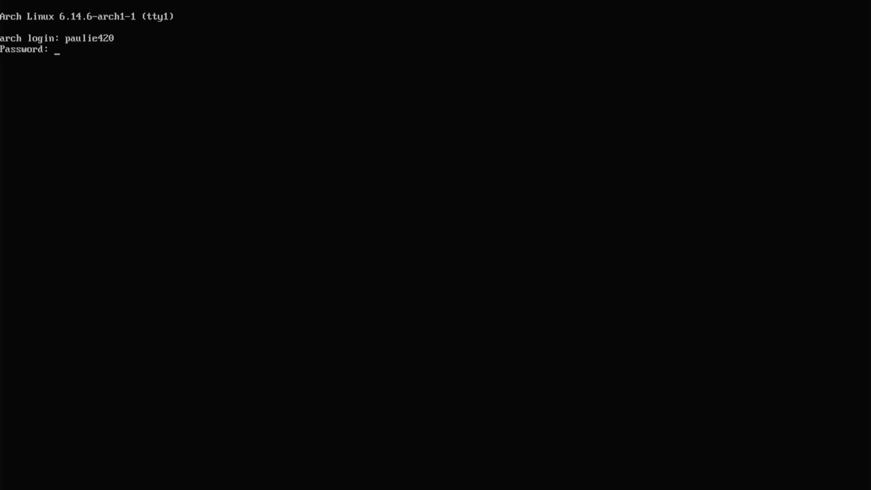
key(Return)
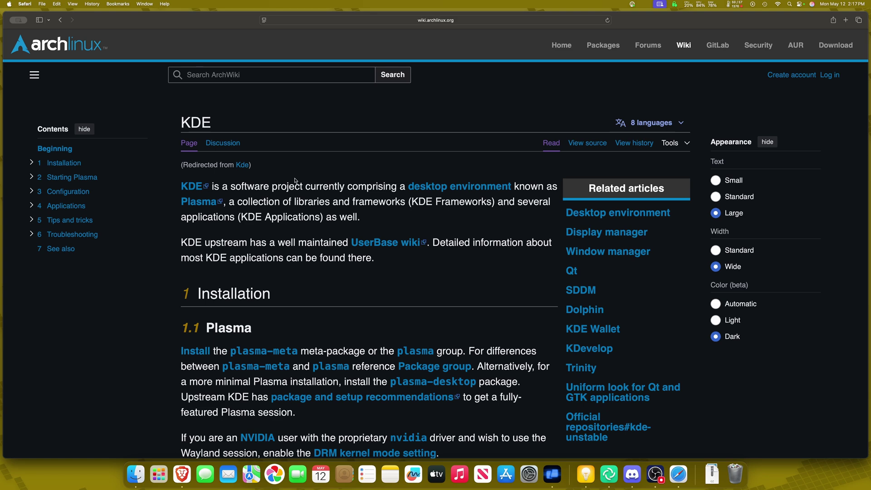
Scroll down the ArchWiki KDE page and highlight the NVIDIA driver paragraph while reading.
scroll(295, 180, down, 5)
scroll(295, 181, down, 3)
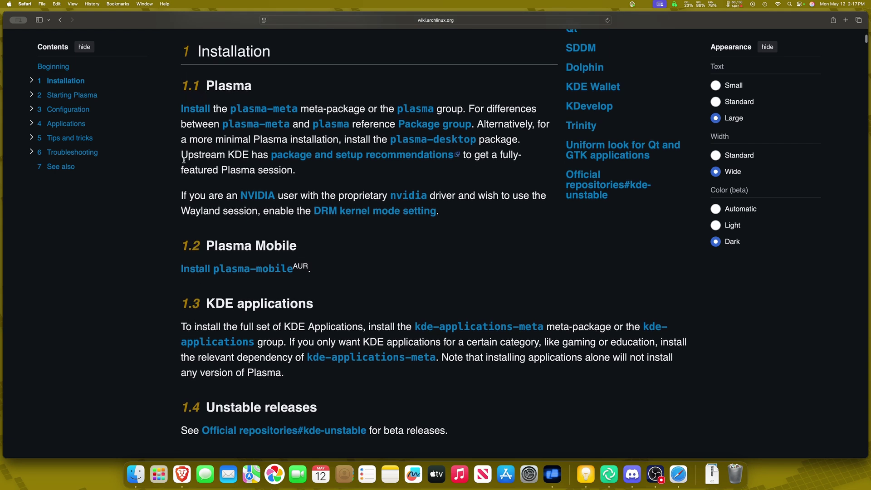
drag(179, 197, 393, 223)
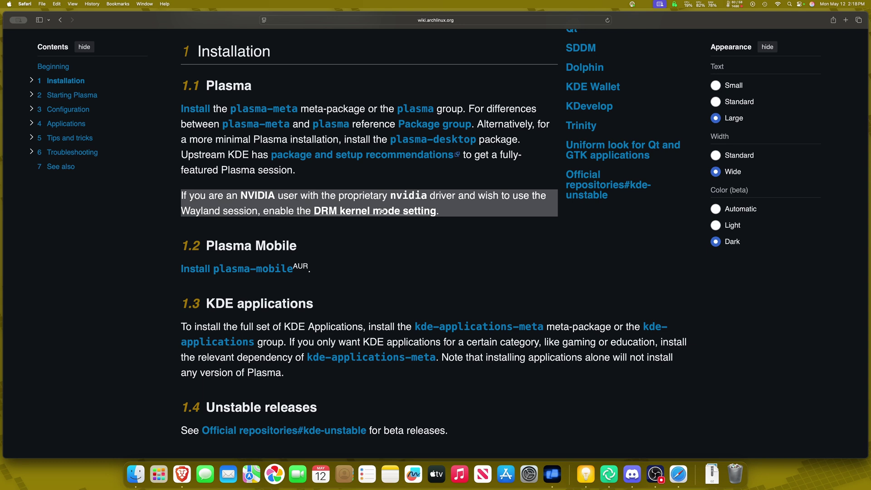
click(365, 179)
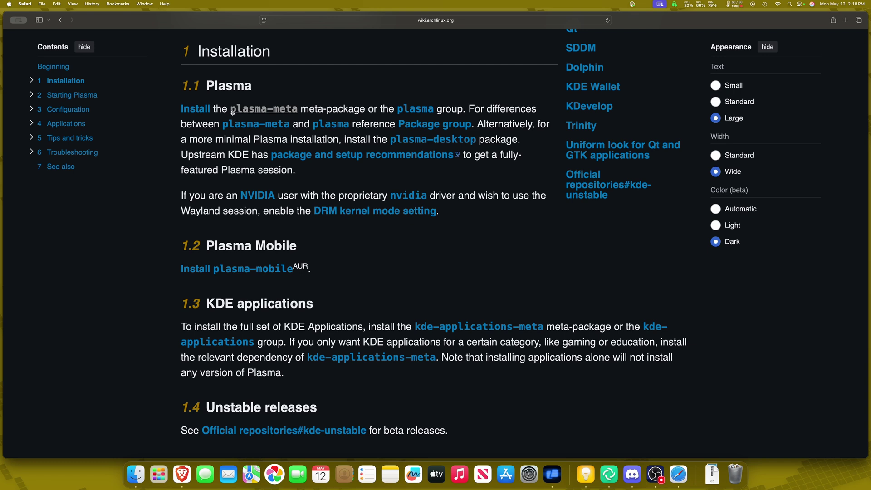
Highlight the plasma-meta, plasma and kde-applications-meta package names in the Installation section.
drag(229, 109, 299, 110)
drag(393, 109, 432, 111)
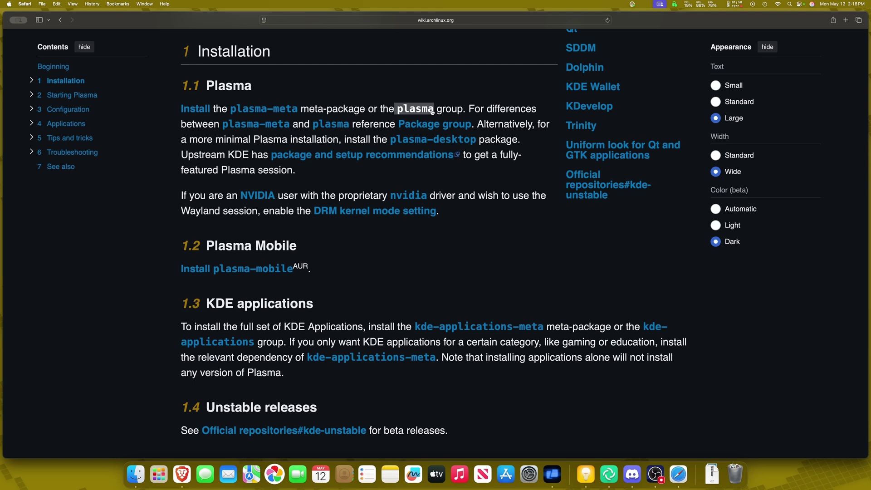
click(415, 244)
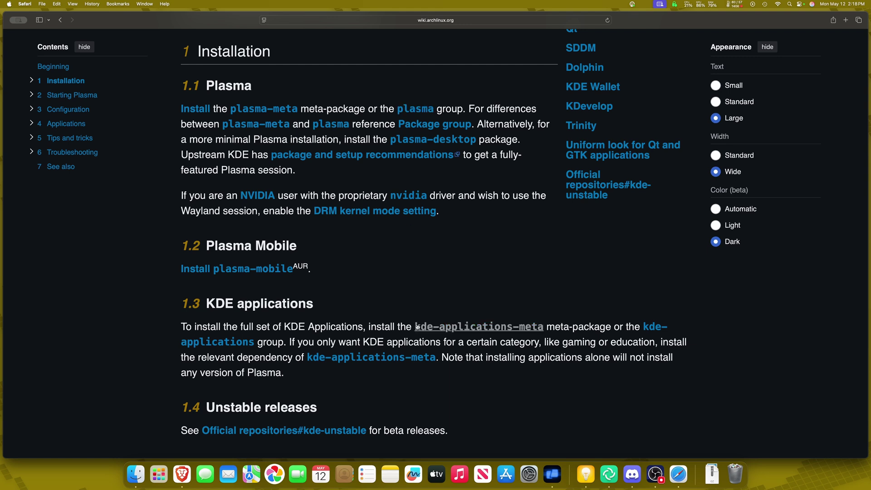
drag(417, 327, 512, 330)
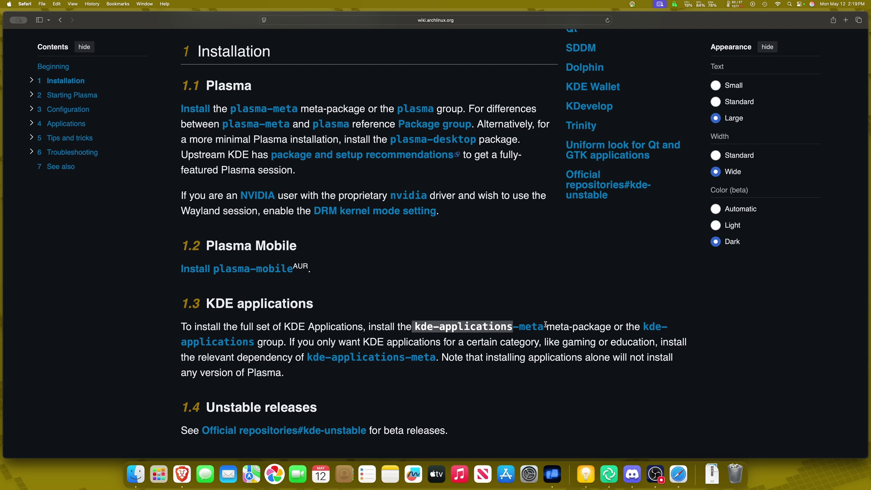
click(467, 289)
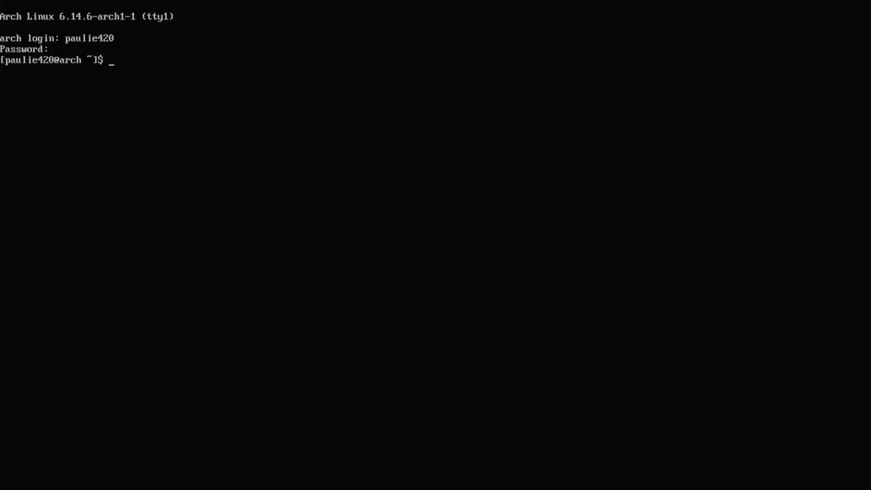
Clear the screen and run sudo pacman -Syyu, confirming with y to upgrade the system.
key(ctrl+l)
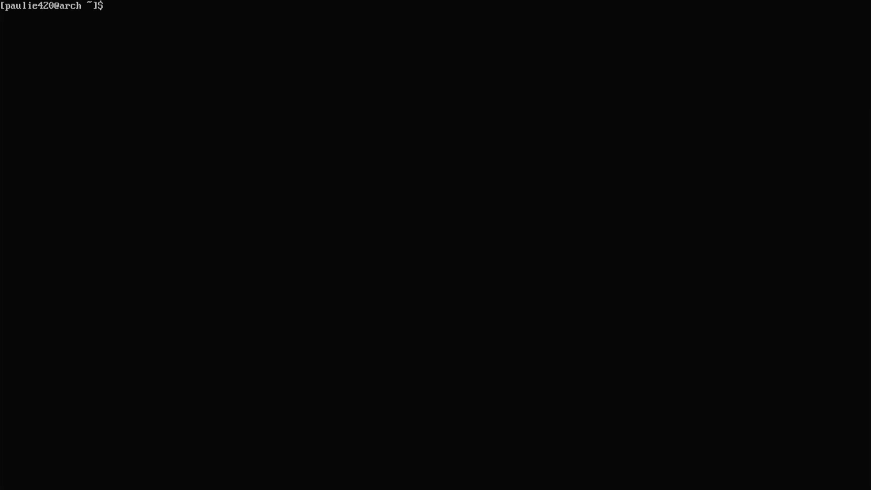
text(sudo pacman -Syyu)
key(Return)
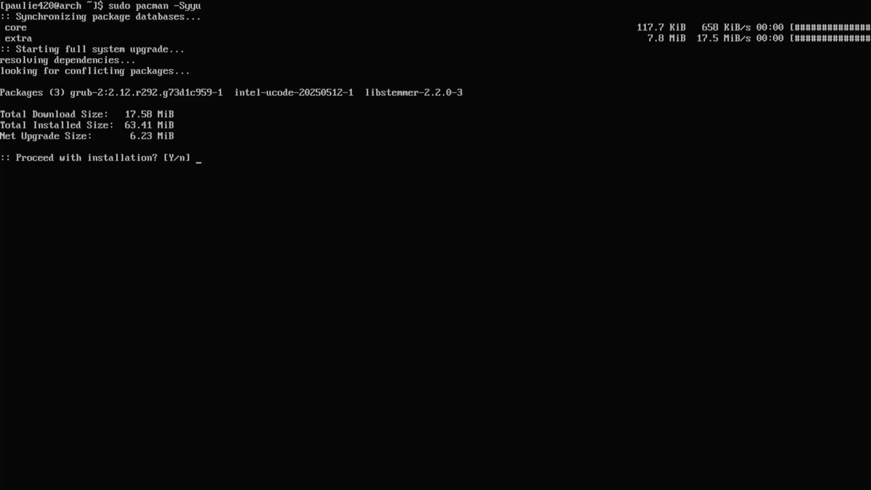
text(y)
key(Return)
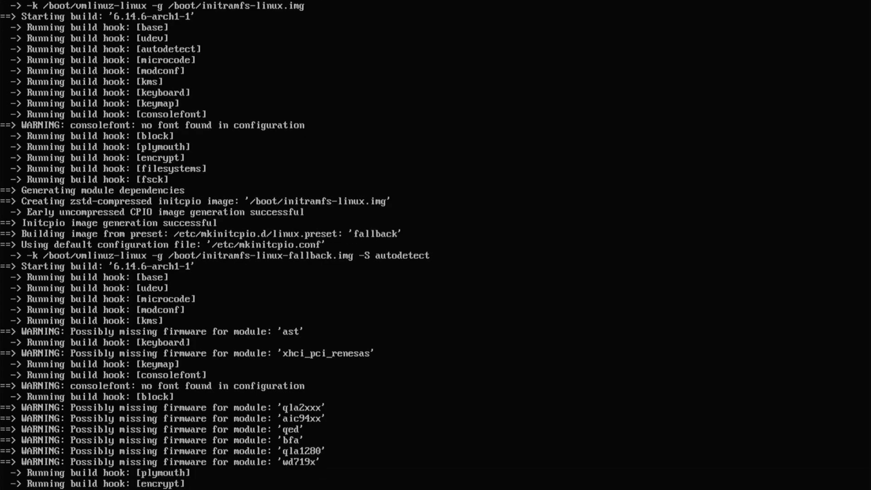
Install plasma-meta and kde-applications-meta, choosing phonon-qt6-vlc (option 2) and defaults for other providers.
key(Return)
key(Return)
key(Return)
key(ctrl+l)
text(sudo pacman )
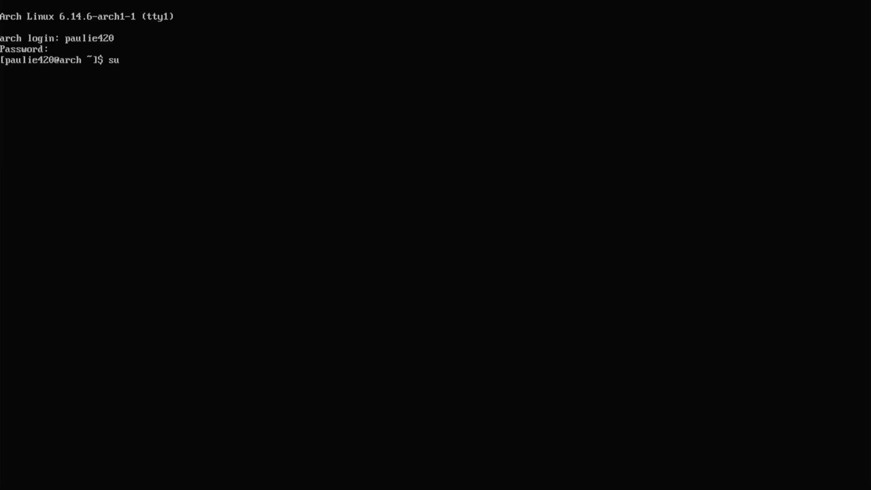
text(-S plasma-)
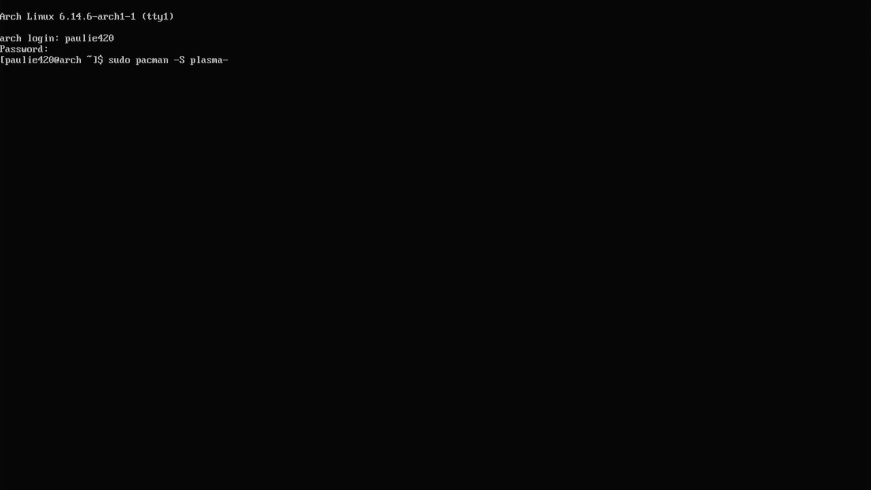
text(meta kde-a)
text(pplications)
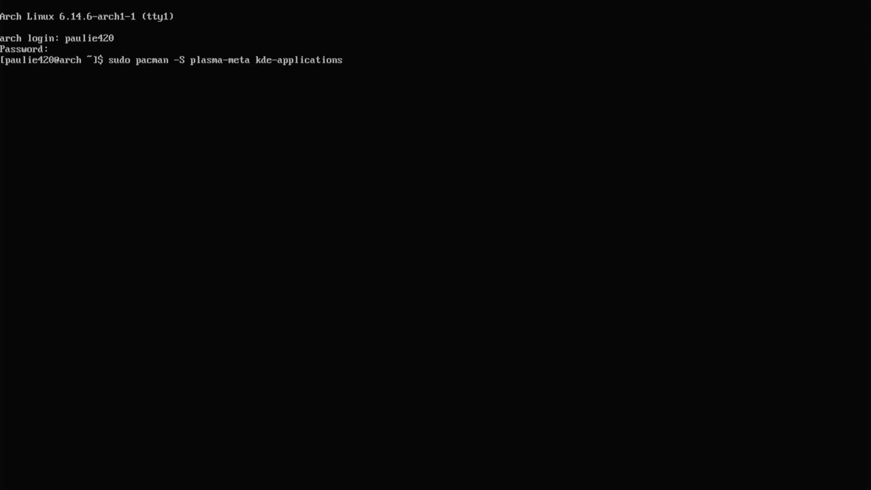
text(-meta)
key(Return)
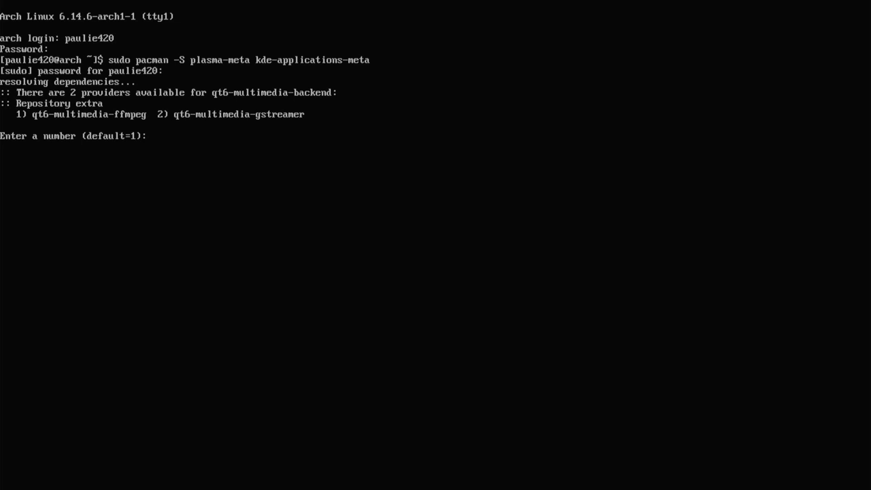
key(Return)
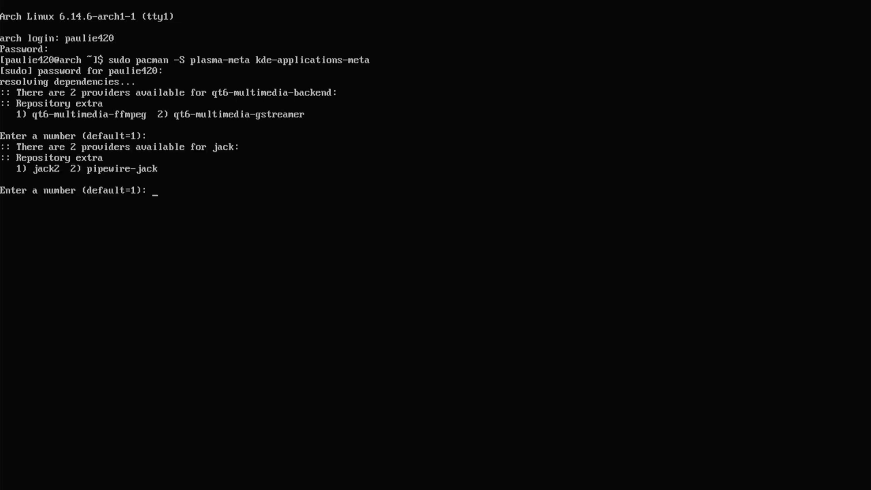
key(Return)
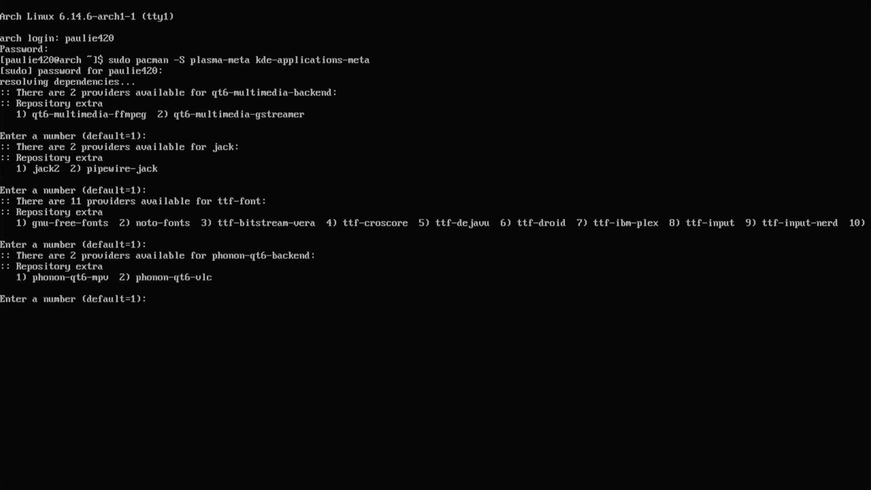
text(2)
key(Return)
key(Return)
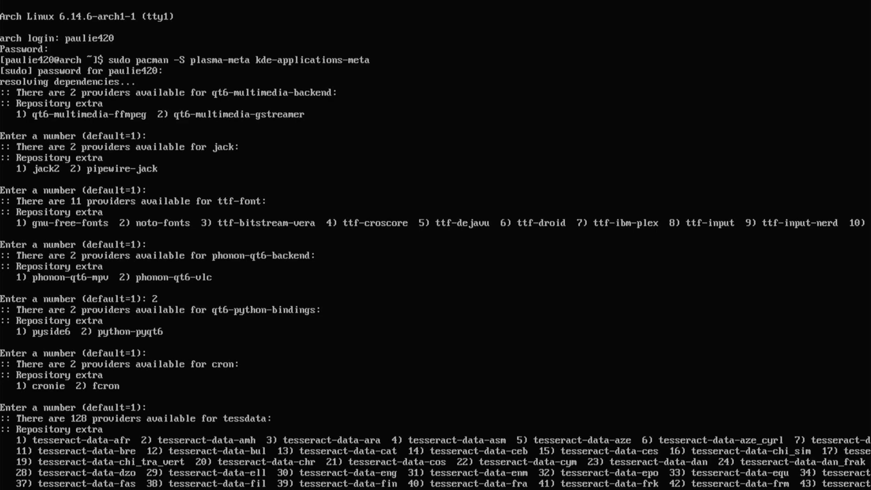
key(Return)
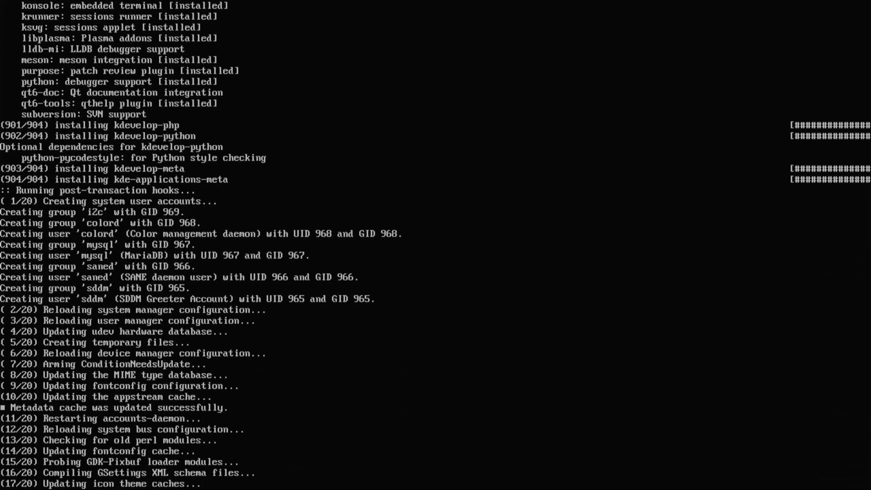
key(Return)
key(Return)
key(Return)
key(Return)
key(Return)
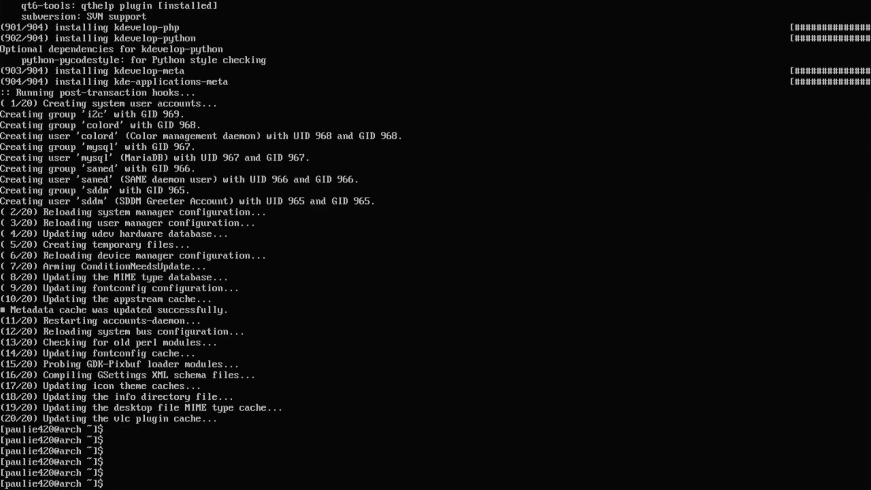
Type sudo systemctl status sddm, then read ArchWiki's Starting Plasma section recommending SDDM.
key(ctrl+l)
text(sudo systemctl)
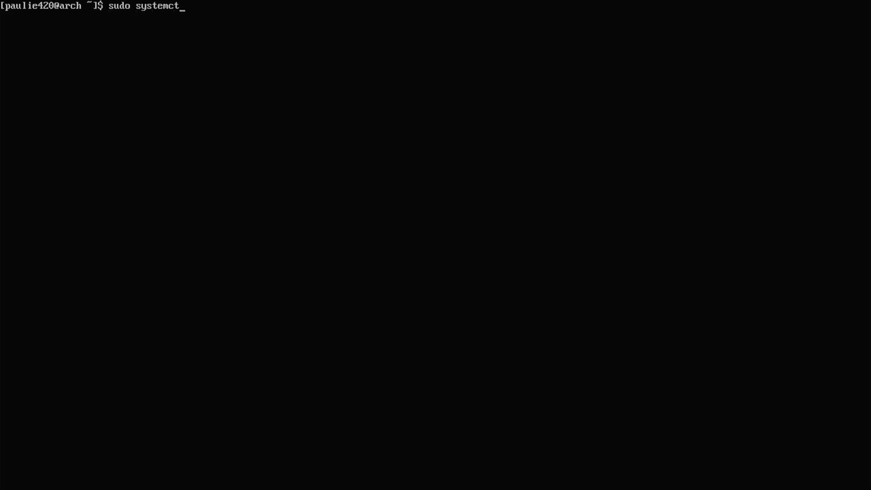
text( status sddm)
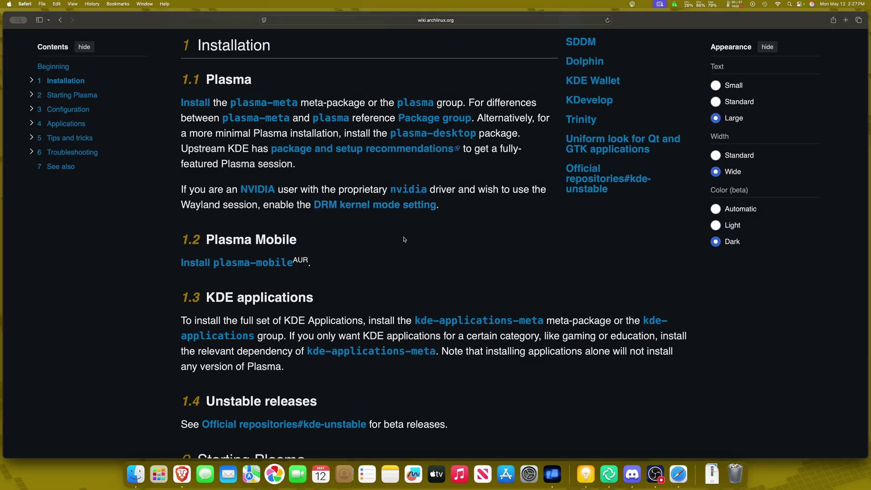
scroll(326, 263, down, 2)
scroll(327, 263, down, 5)
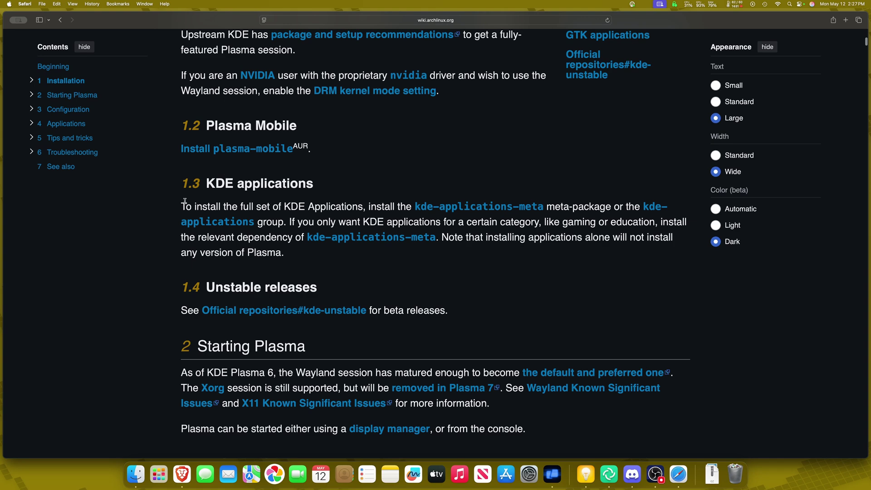
scroll(262, 204, down, 10)
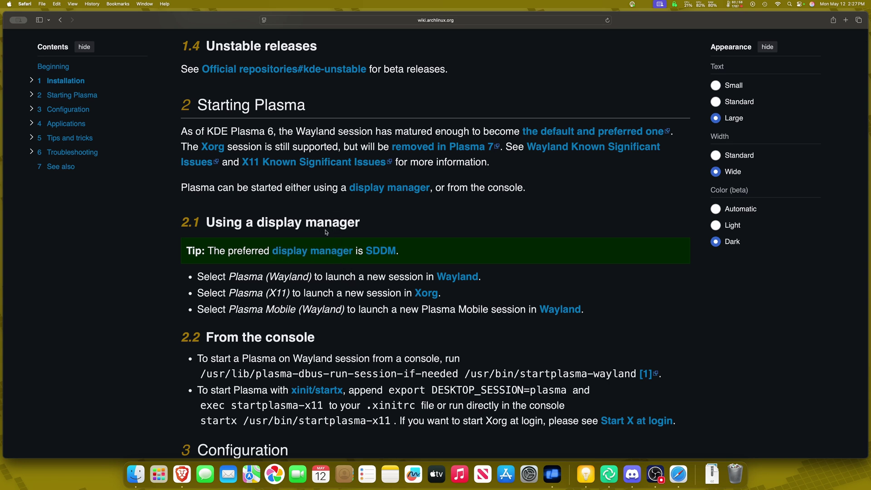
key(super+Tab)
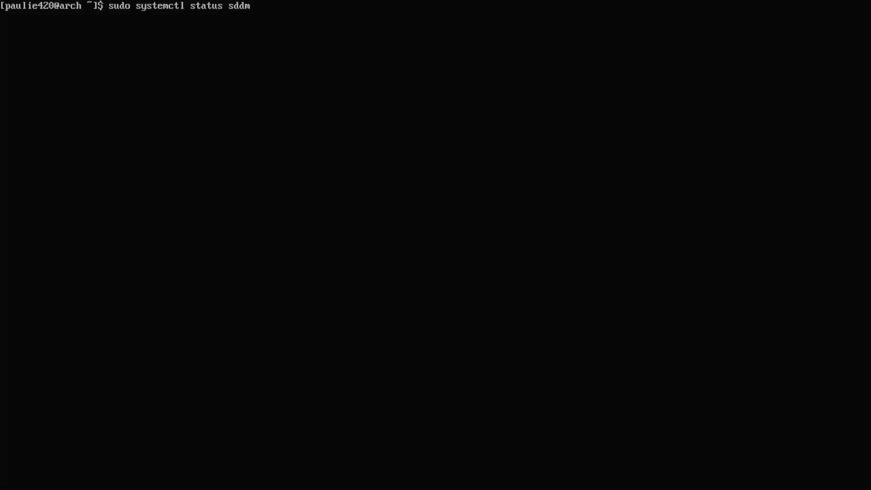
Check SDDM status, enable sddm.service, and type sudo systemctl start sddm.service.
key(Return)
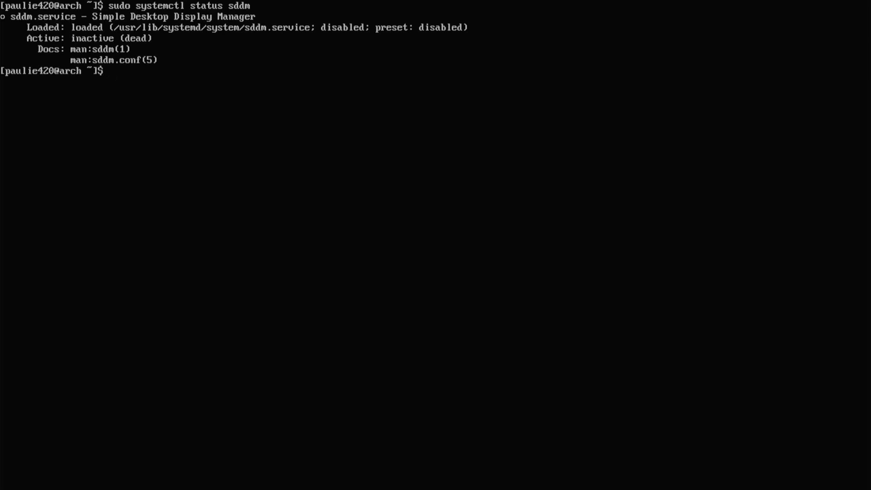
text(sudo systemctl)
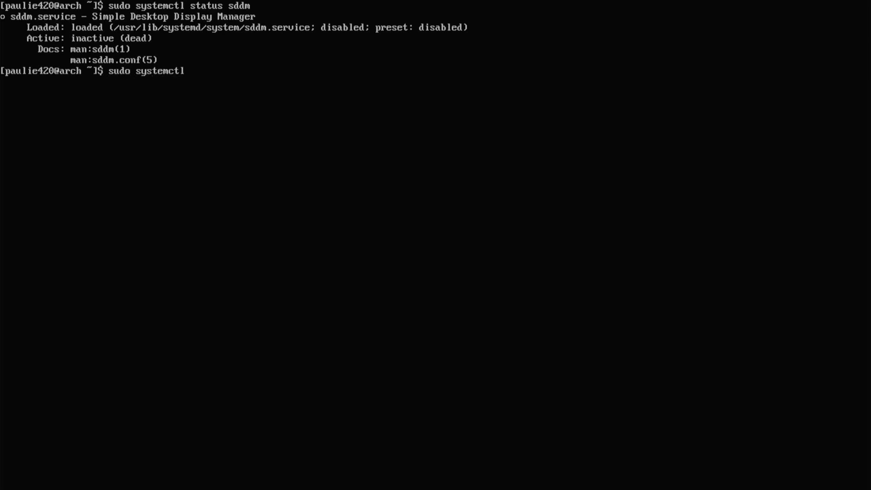
text( enable sddm.service)
key(Return)
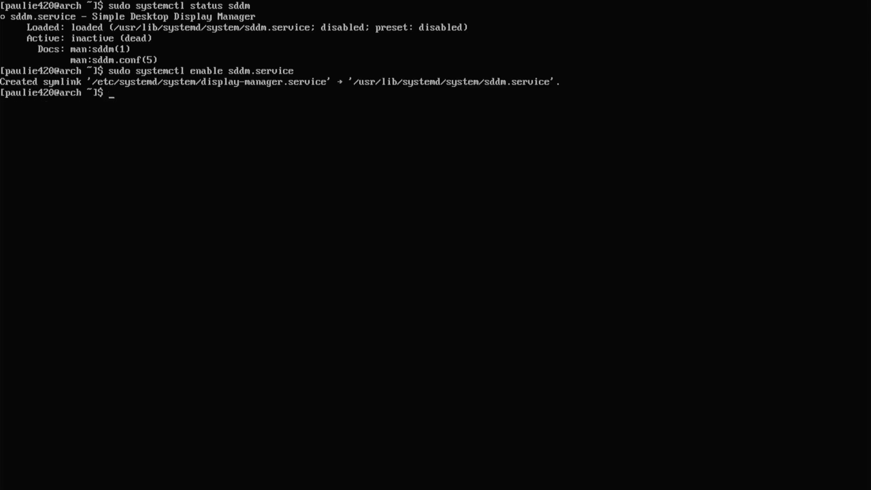
text(sys)
key(BackSpace)
key(BackSpace)
text(udo systemctl start sddm.service)
Start sddm.service and enter the account password at the SDDM login screen.
key(Return)
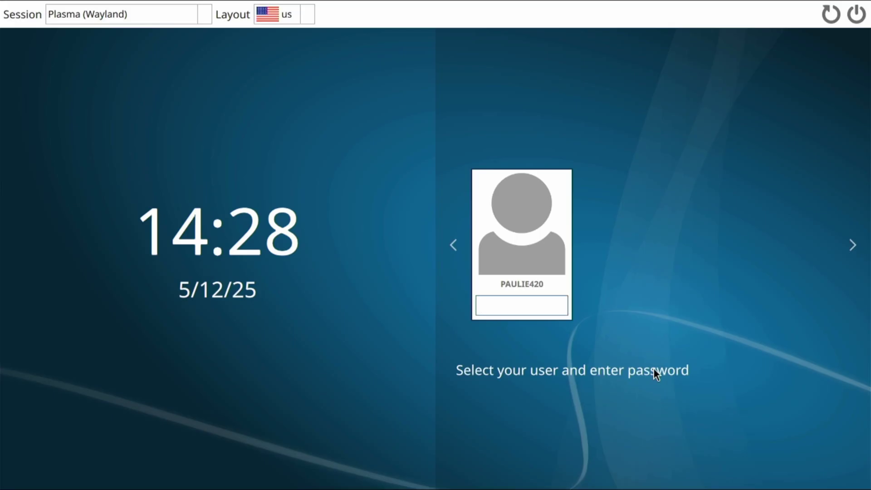
text(****)
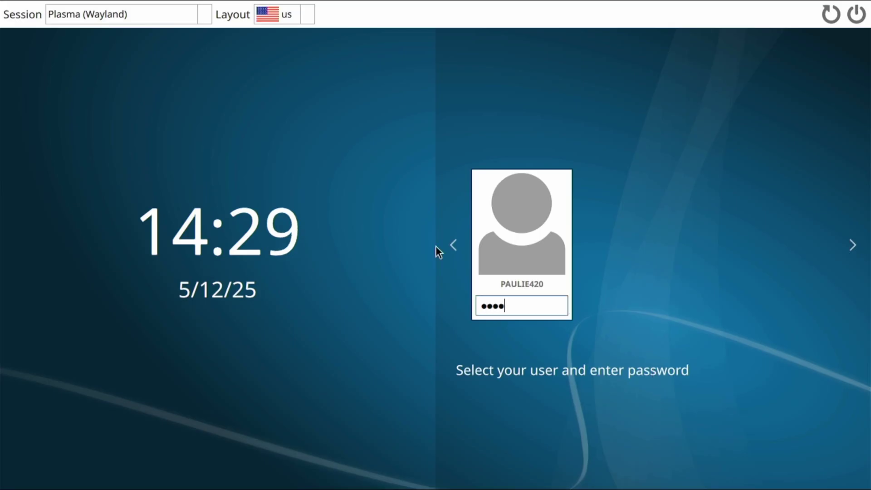
text(*******)
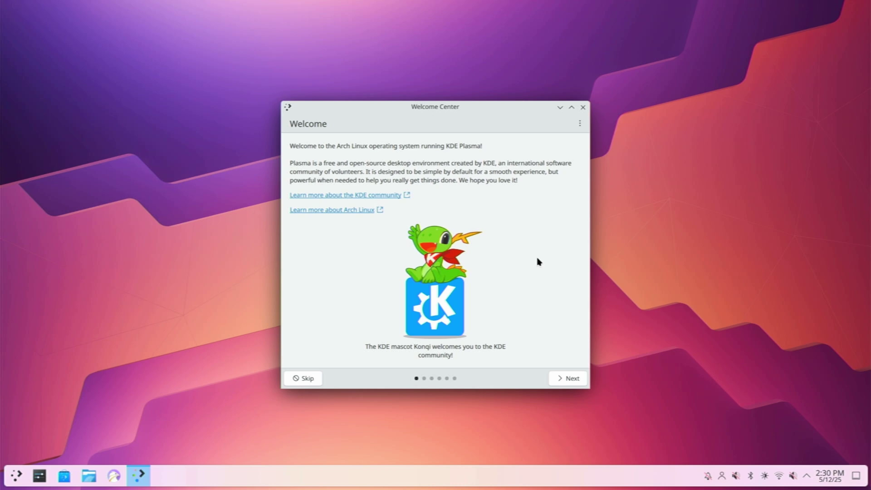
Page through the Welcome Center tour to the end, then back to the usage sharing page.
click(565, 378)
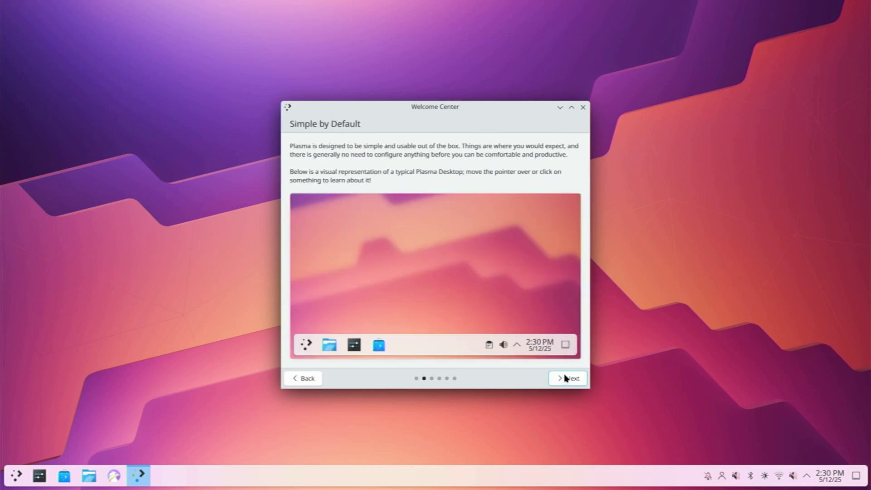
click(566, 378)
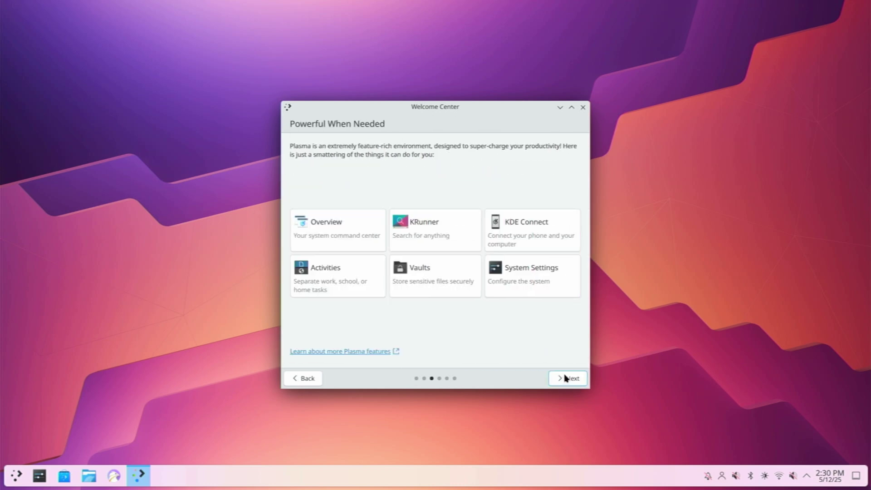
click(566, 378)
click(566, 378)
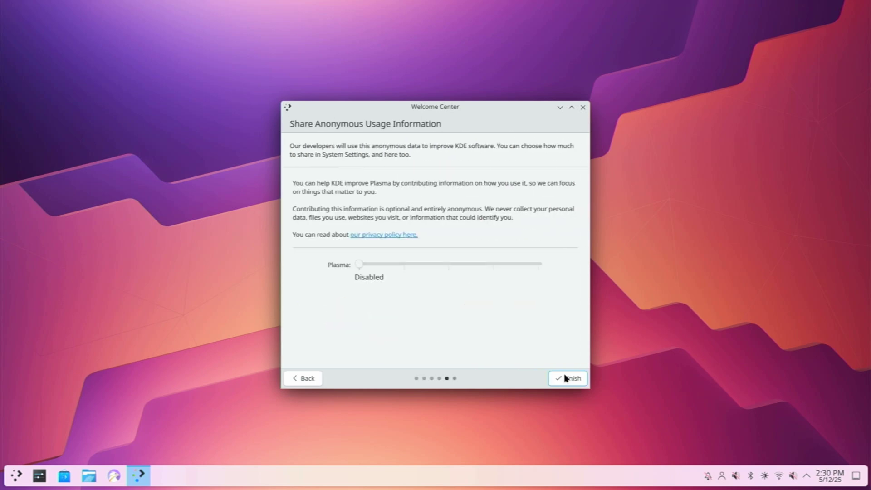
click(566, 379)
click(308, 379)
Try the usage-sharing slider, leave anonymous sharing disabled, and finish the Welcome Center.
drag(360, 267, 402, 271)
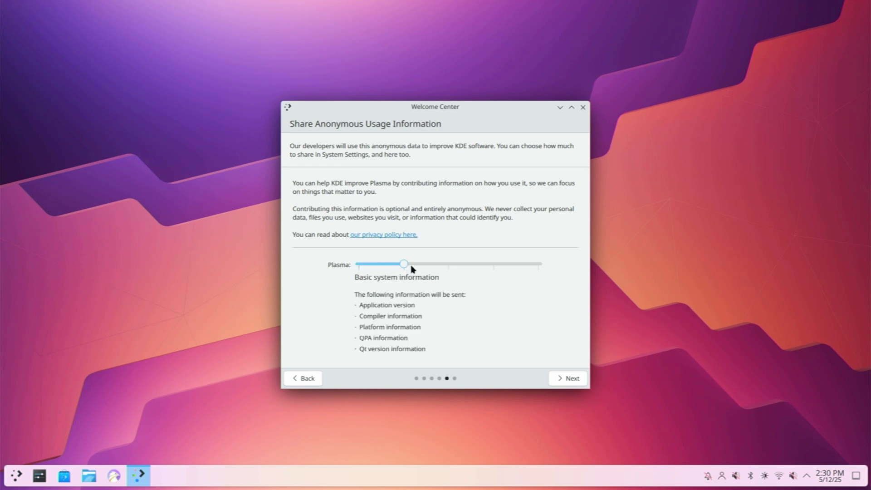
drag(412, 268, 362, 268)
click(567, 380)
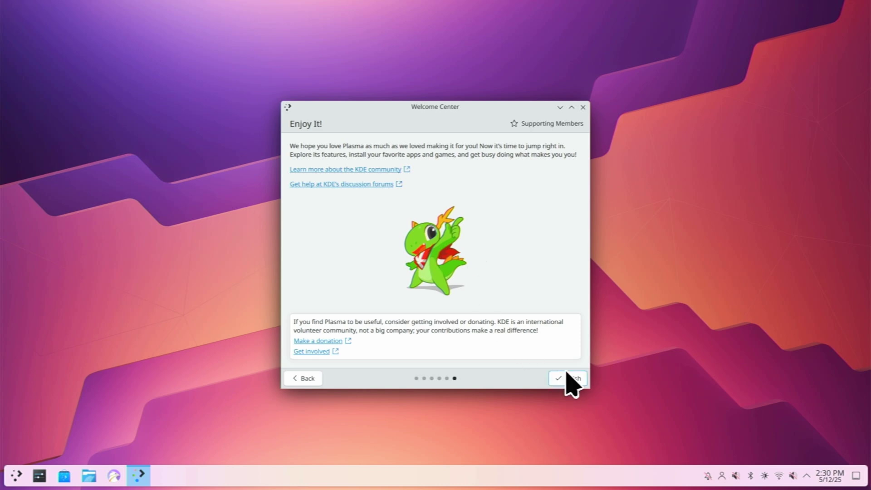
click(570, 379)
key(super)
Launch System Settings from the launcher search and apply the Breeze Dark theme in Quick Settings.
text(settings)
key(Return)
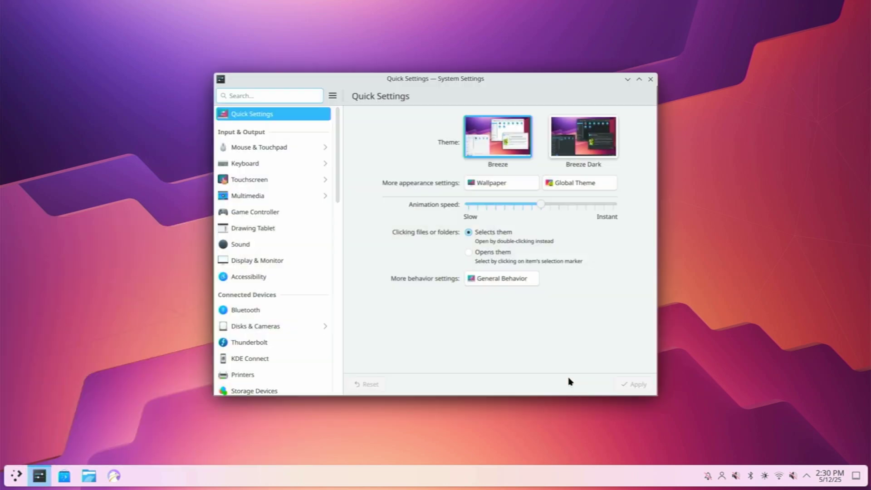
click(586, 154)
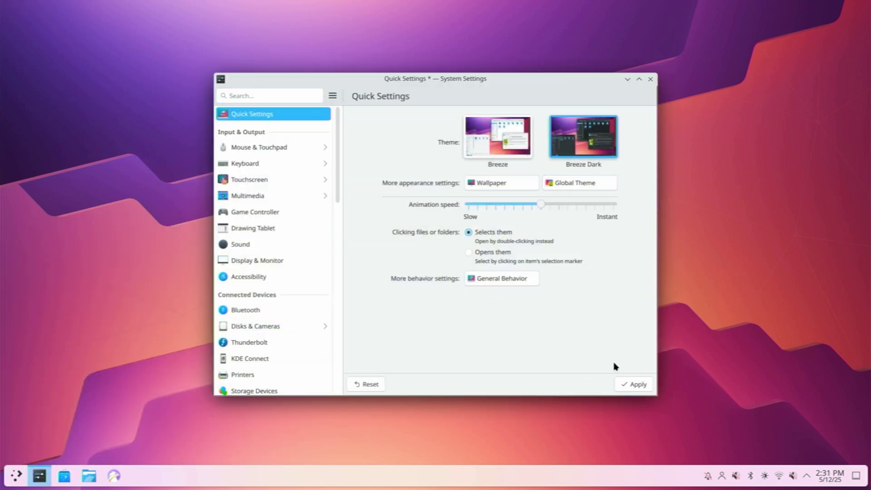
click(634, 389)
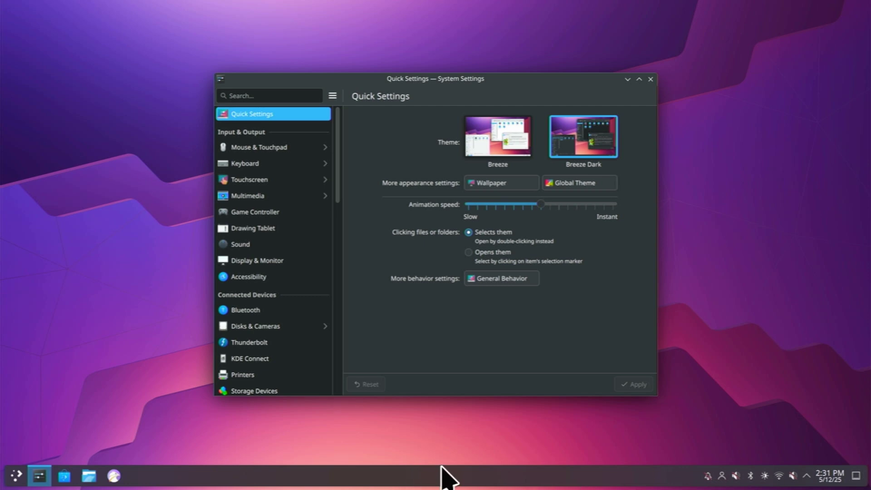
Open Login Screen (SDDM) settings via search and apply Elarun, authenticating with the admin password.
click(291, 92)
text(sddm)
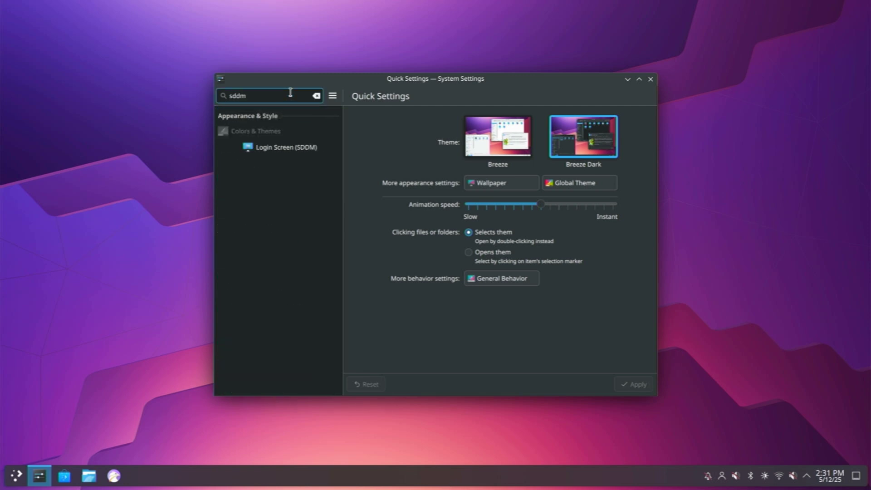
click(277, 150)
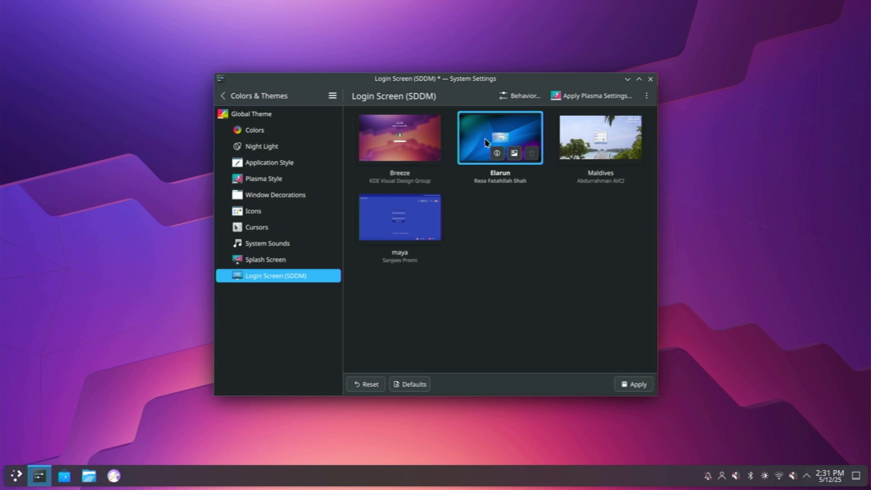
click(632, 385)
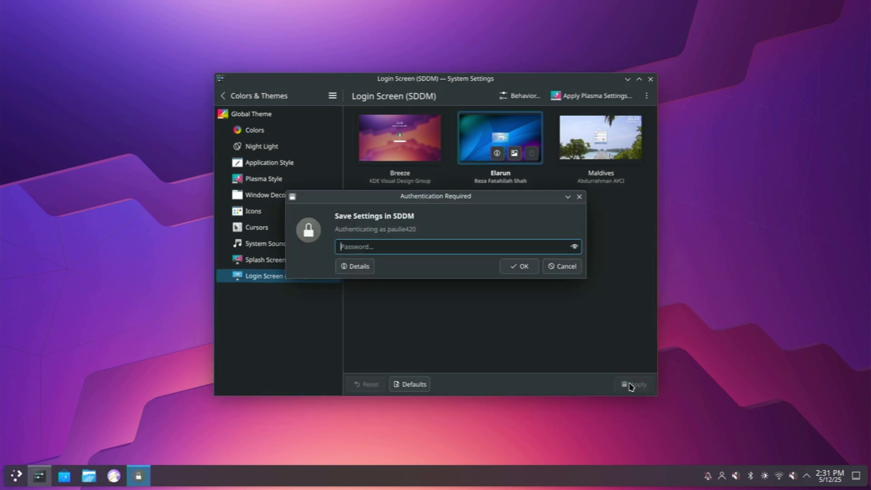
text(****)
key(Return)
Select the Breeze login screen theme and apply it, authenticating with the password.
click(417, 128)
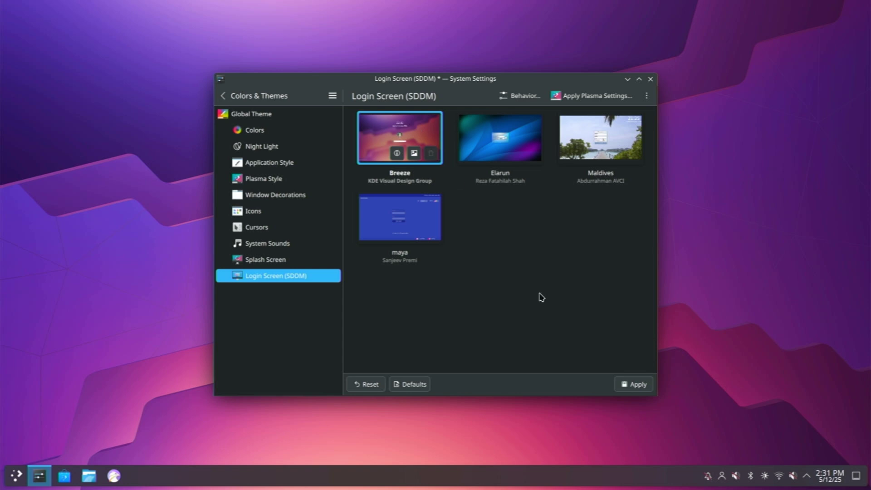
click(629, 386)
text(***********)
key(Return)
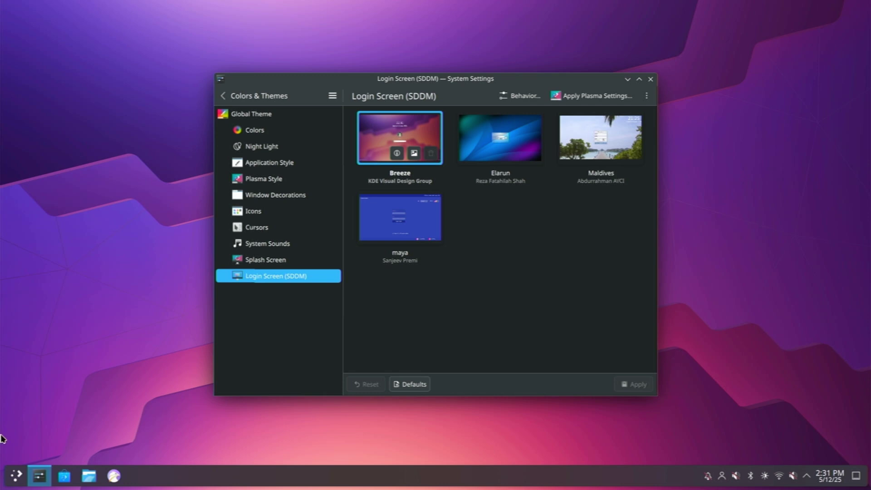
Log out of Plasma immediately and sign back in to a Plasma (Wayland) session with the account password.
click(15, 477)
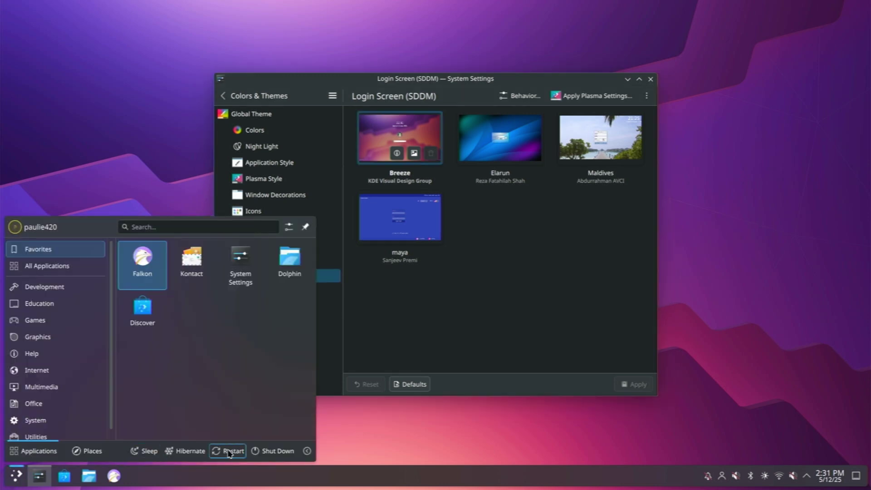
click(307, 450)
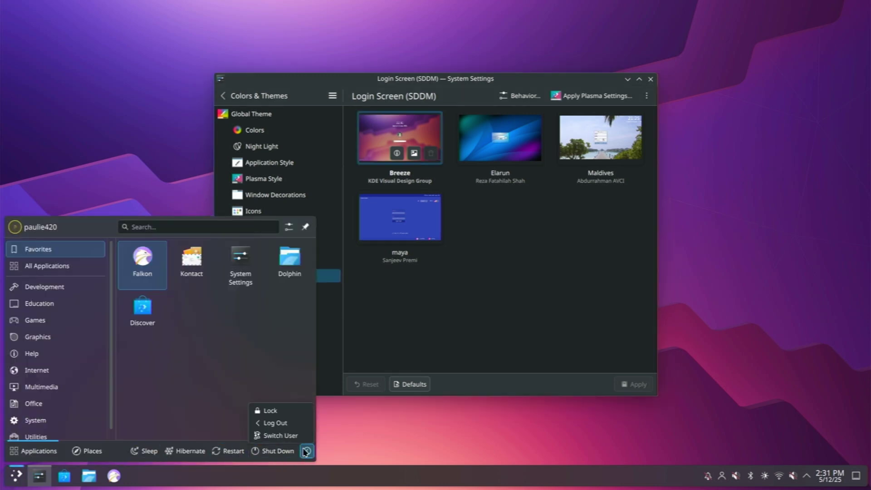
click(280, 423)
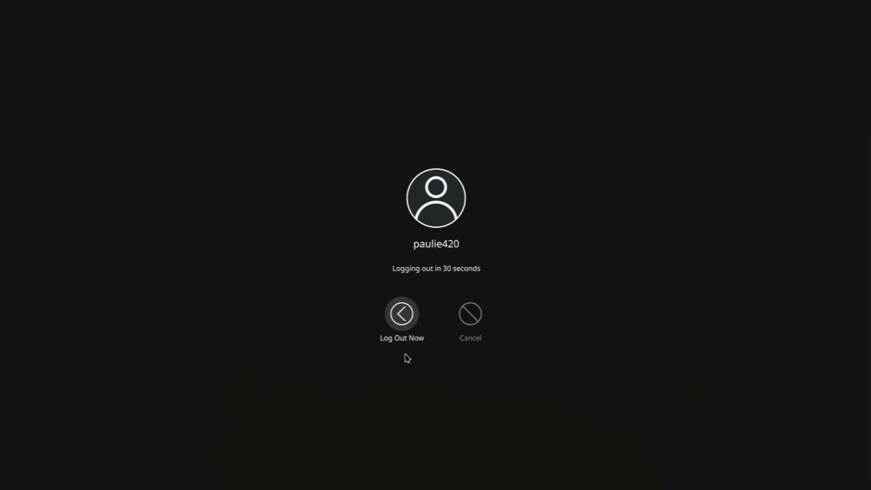
click(400, 322)
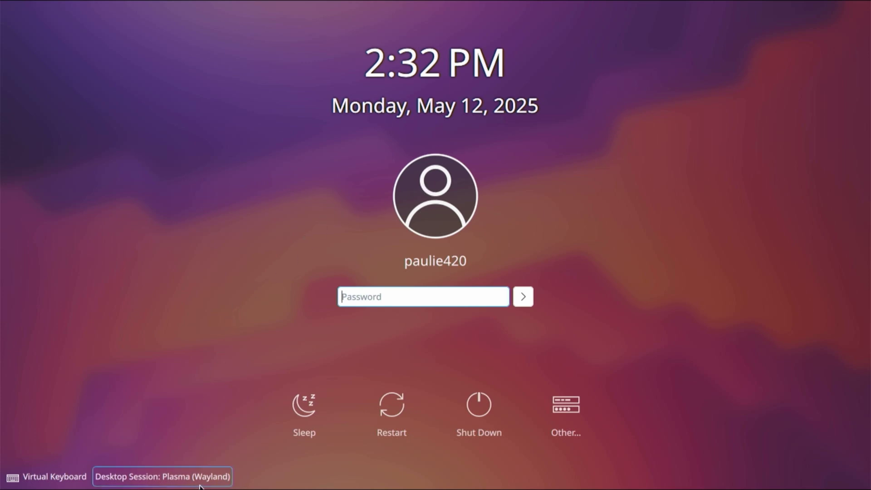
click(210, 476)
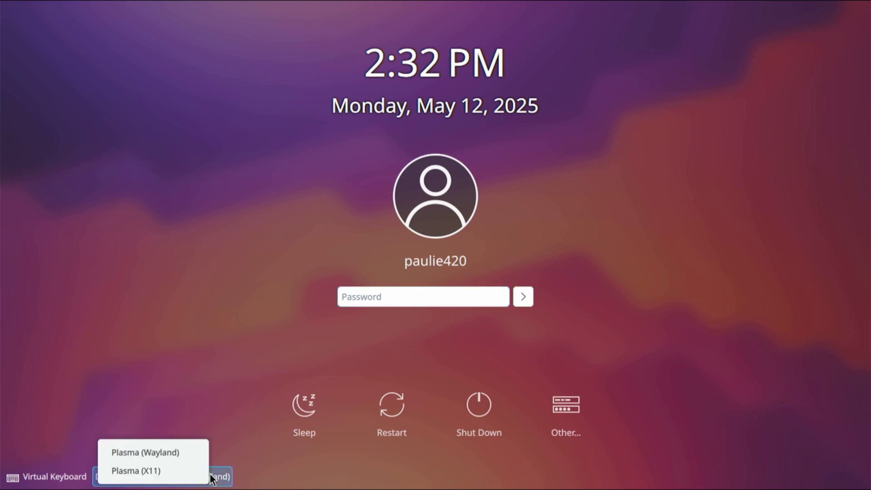
click(181, 450)
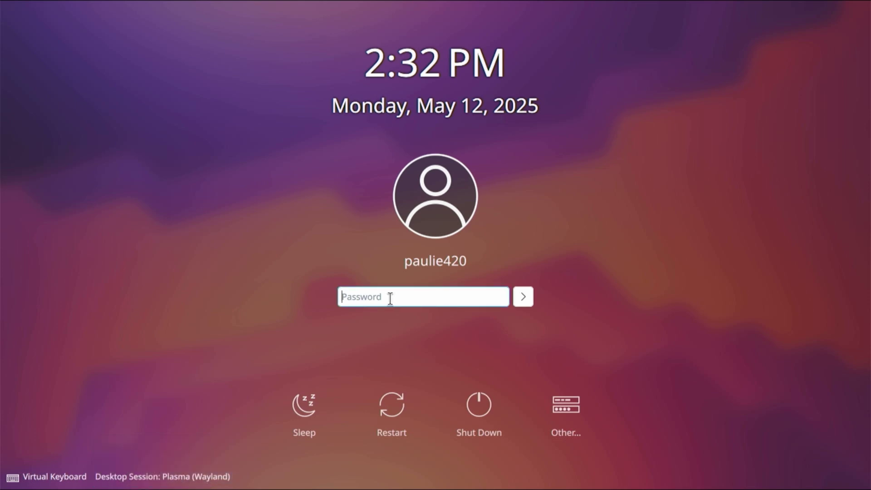
text(••••)
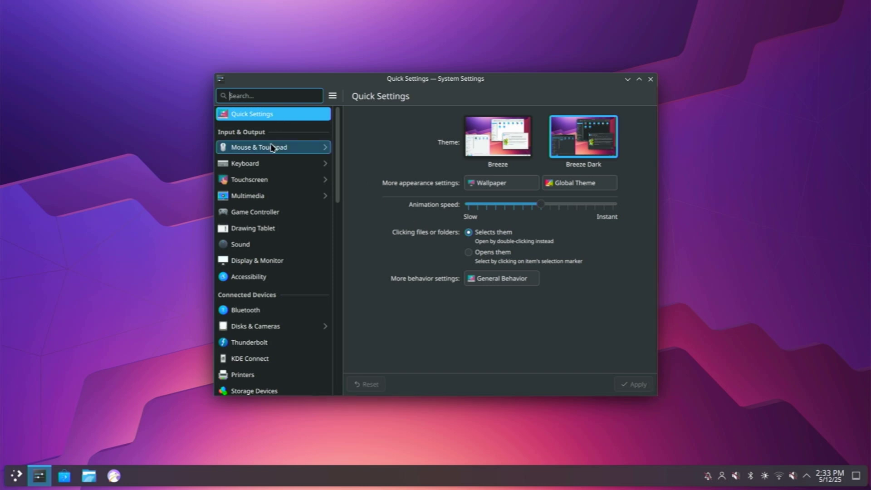
Make a two-finger press act as right-click on the touchpad and apply it.
click(274, 145)
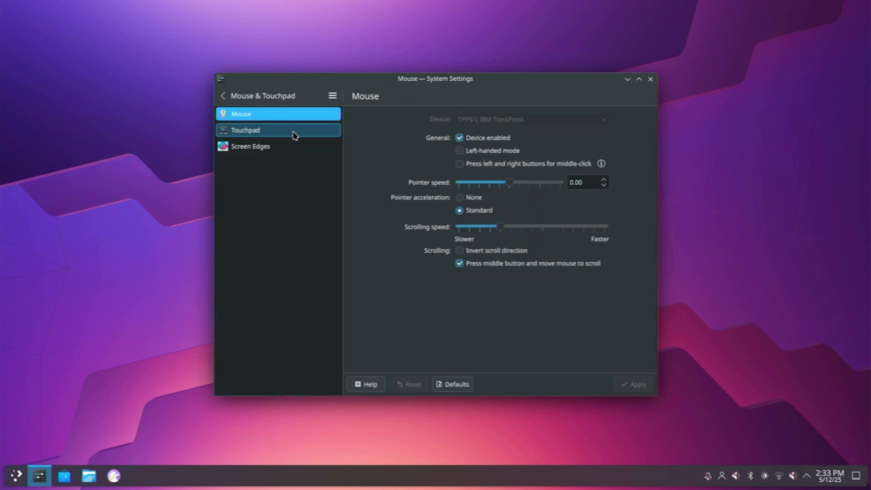
click(281, 133)
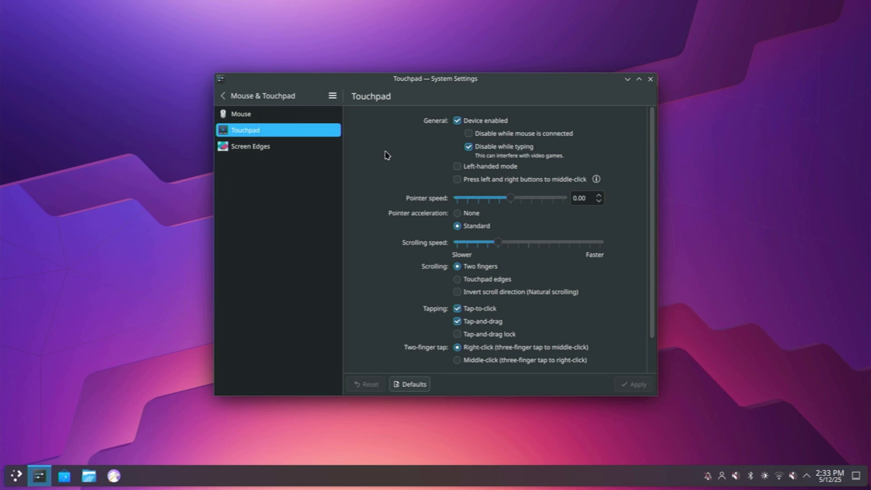
scroll(422, 330, down, 2)
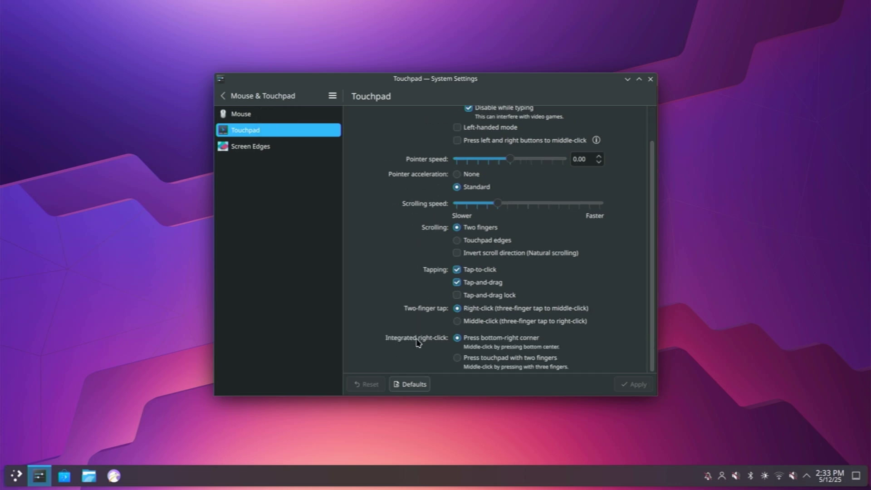
click(457, 359)
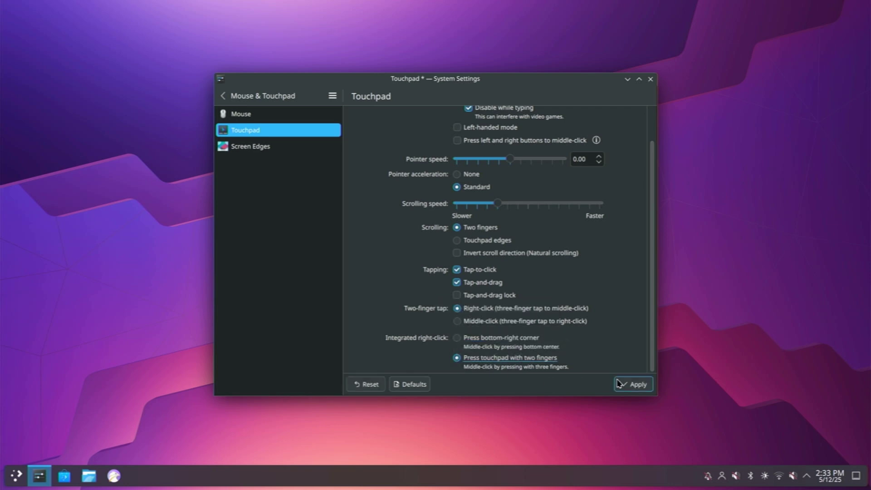
click(634, 384)
Turn off touchpad tap-and-drag, enable natural scrolling, and save the changes.
scroll(628, 332, up, 2)
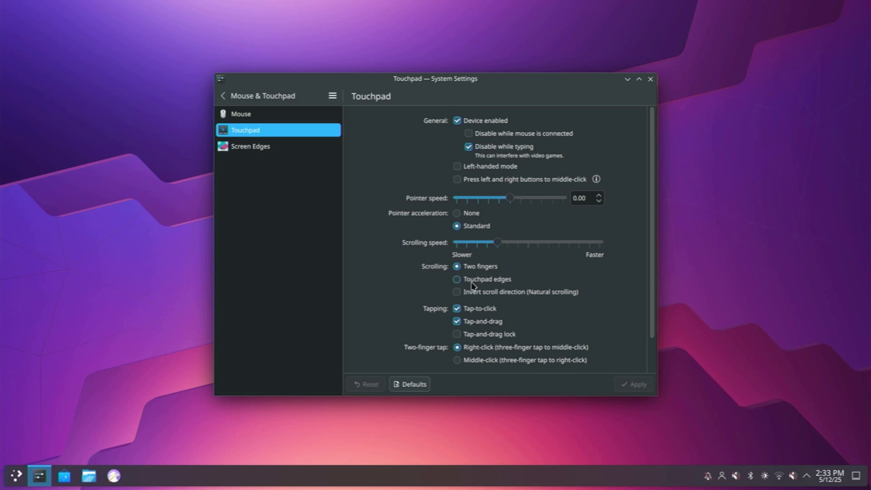
scroll(459, 292, down, 1)
click(458, 287)
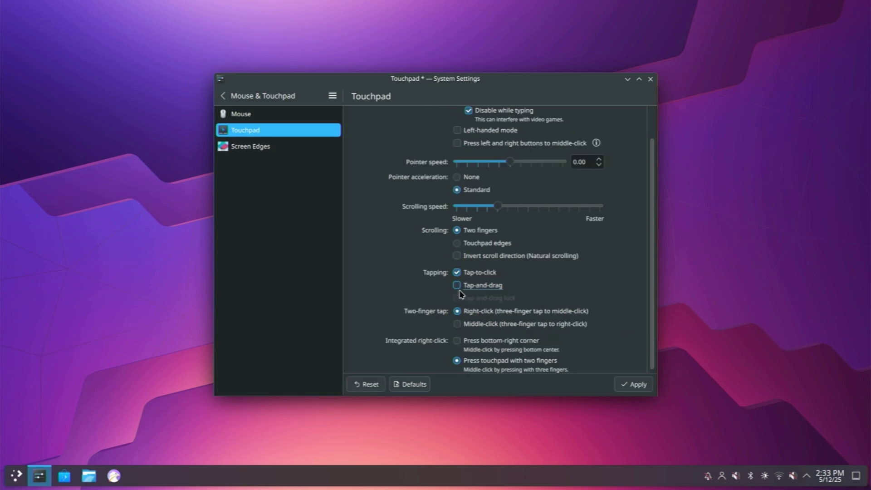
click(457, 256)
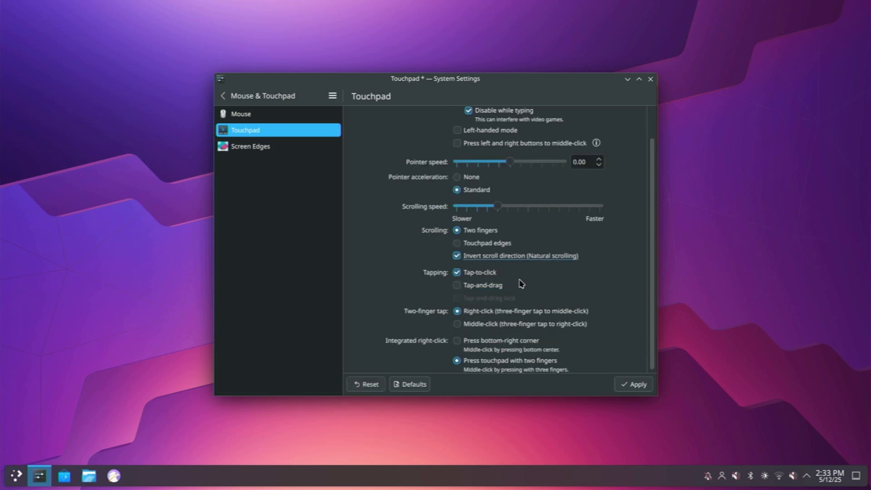
click(634, 385)
click(245, 147)
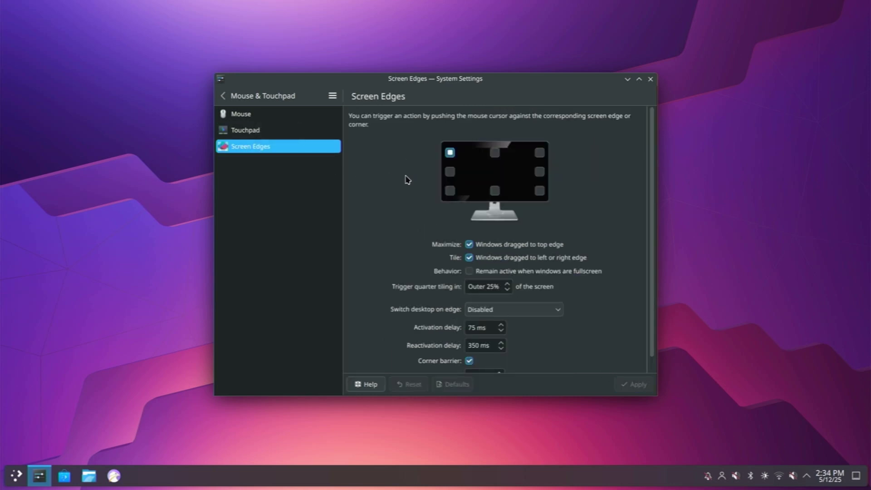
Apply the Safe Landing image as the desktop wallpaper.
click(223, 96)
scroll(272, 227, down, 5)
click(262, 305)
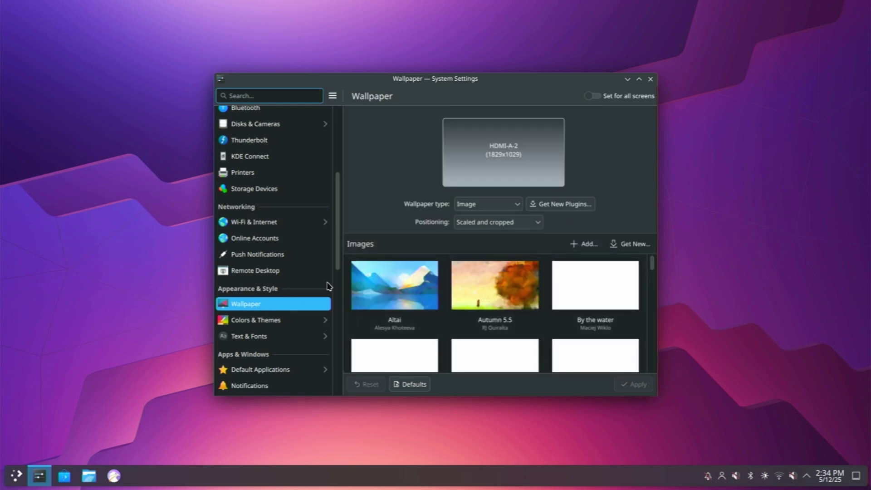
scroll(490, 295, down, 3)
scroll(489, 310, down, 10)
scroll(488, 310, down, 6)
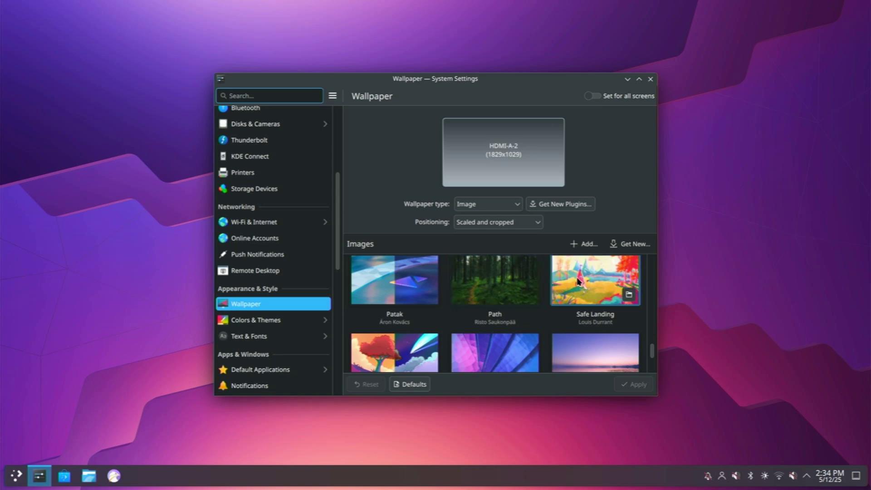
click(580, 280)
click(628, 385)
click(269, 323)
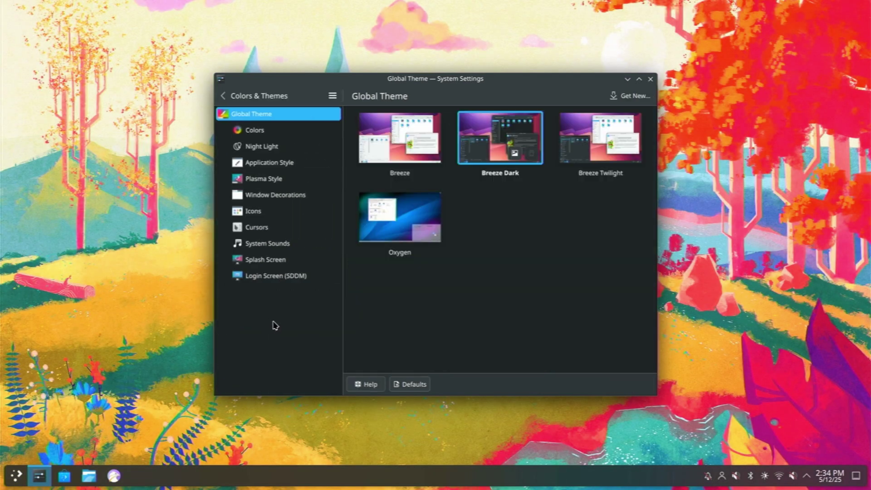
Set a custom grey accent colour in Colors and apply it.
click(265, 133)
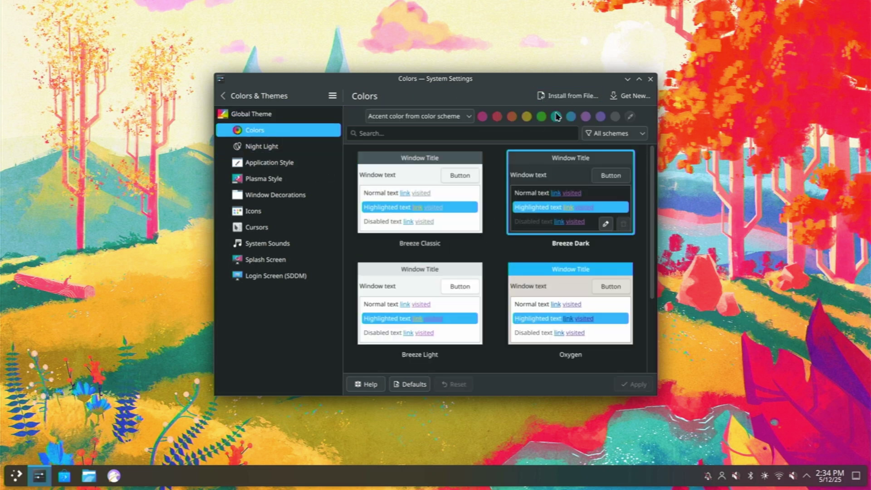
click(586, 117)
click(615, 117)
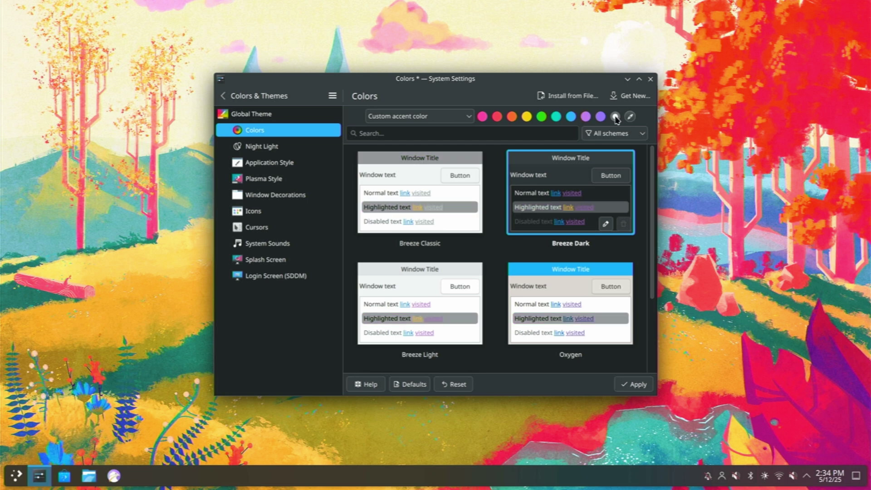
click(634, 384)
Apply Fusion as the application style and Breeze Dark as the Plasma style.
click(286, 164)
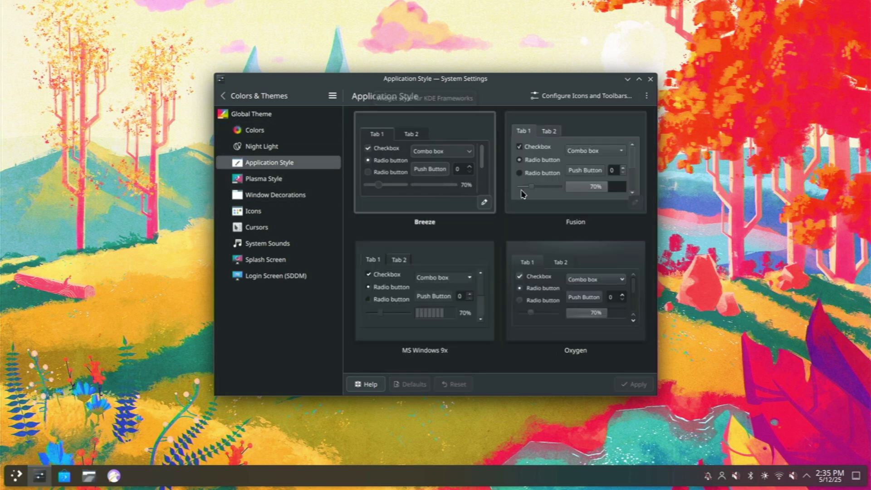
click(543, 192)
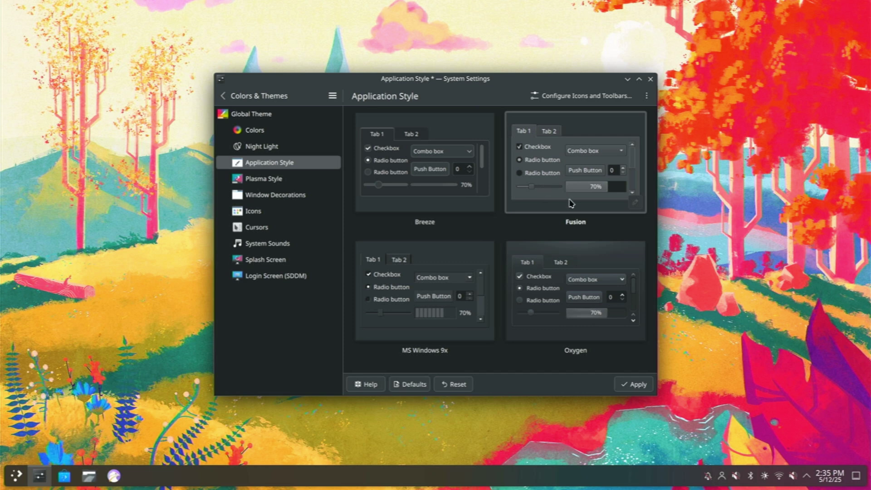
click(631, 385)
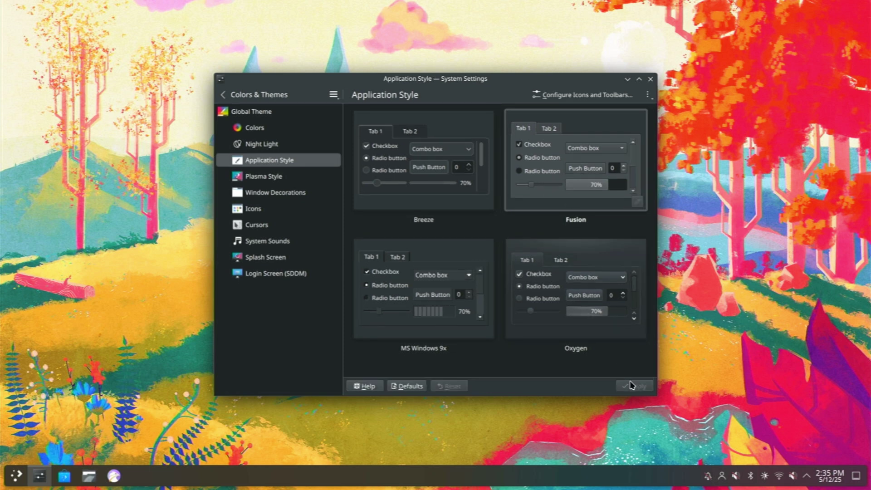
click(263, 179)
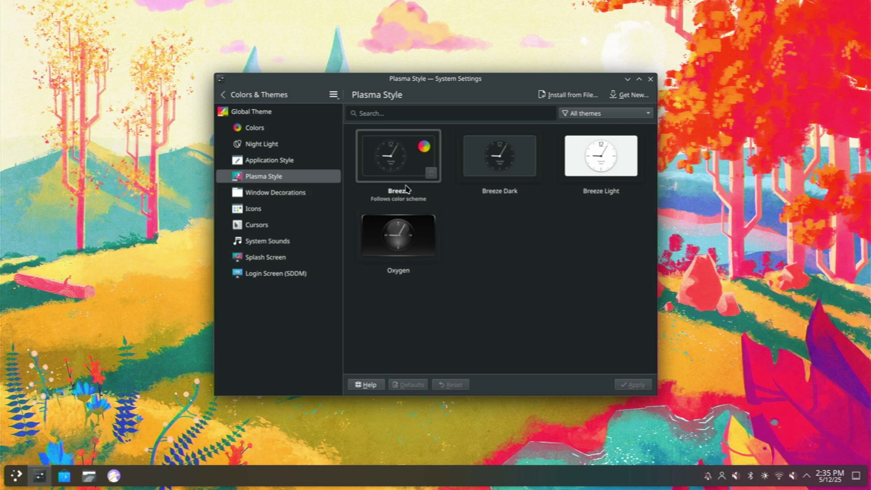
click(485, 160)
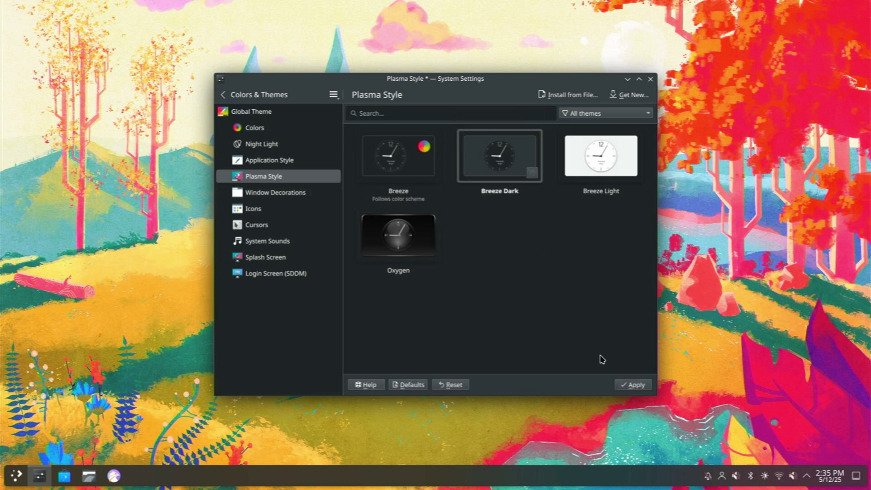
click(631, 385)
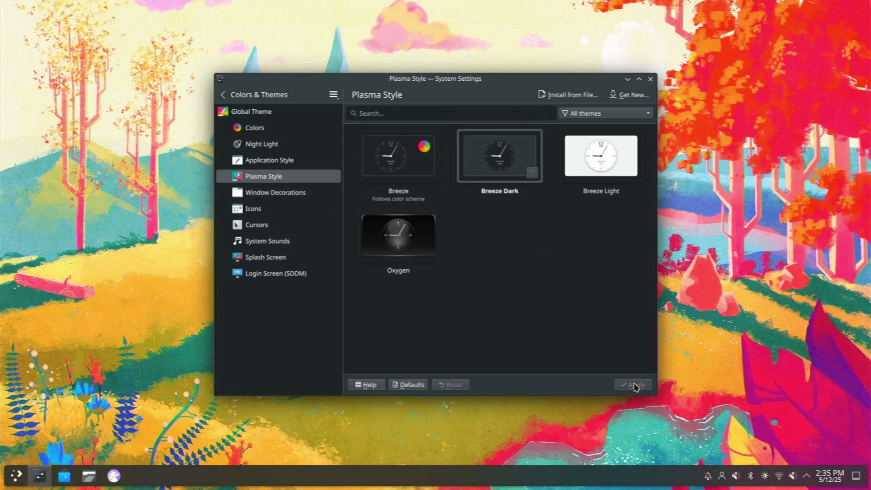
Try the Plastik window decoration, then reapply Breeze decorations.
click(285, 198)
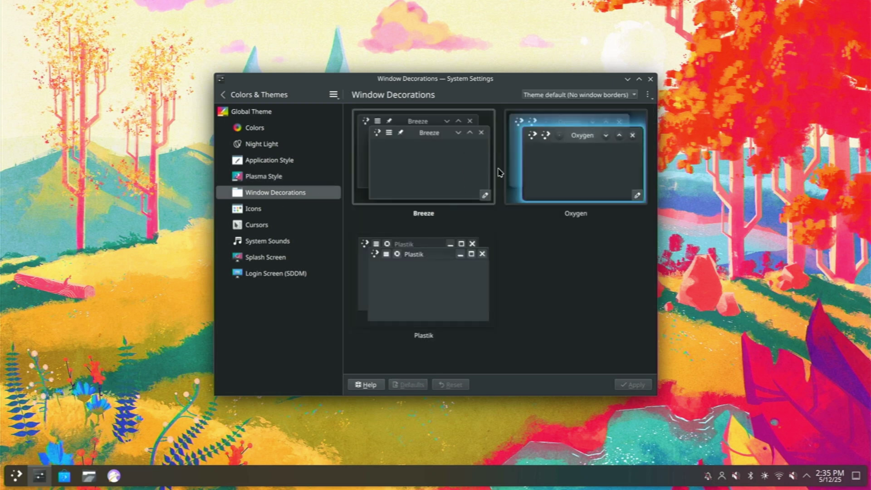
click(428, 285)
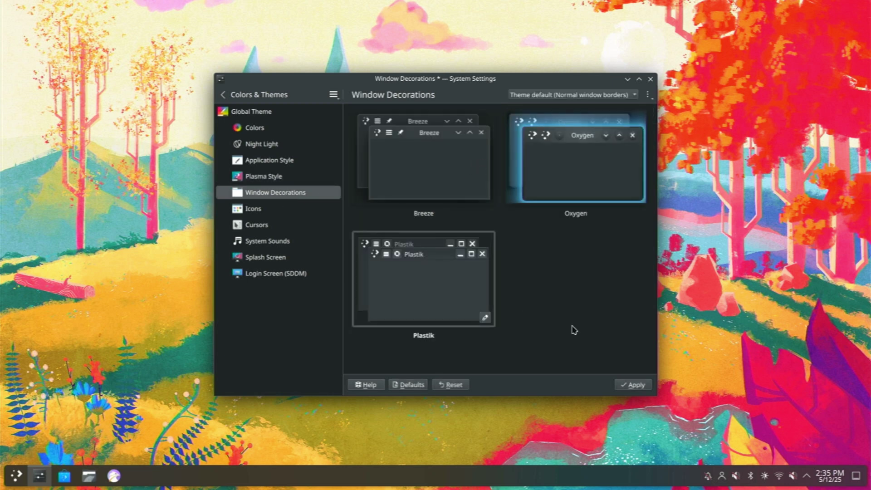
click(631, 386)
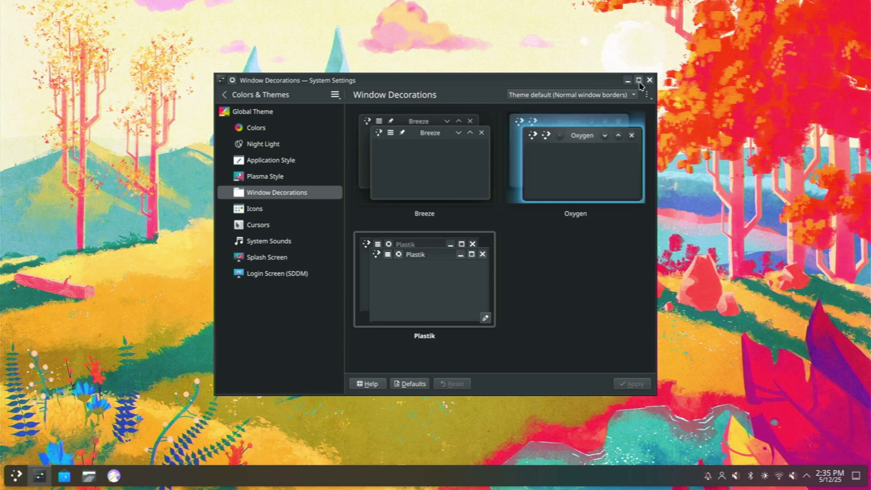
click(445, 175)
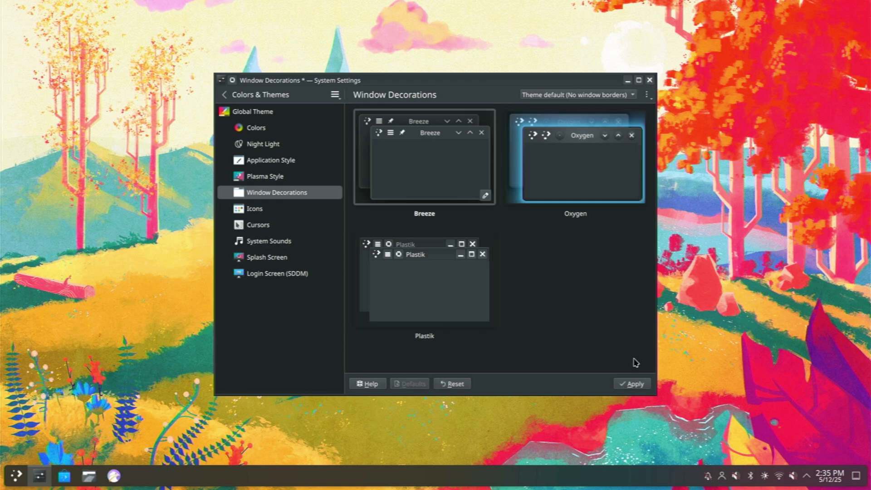
click(633, 386)
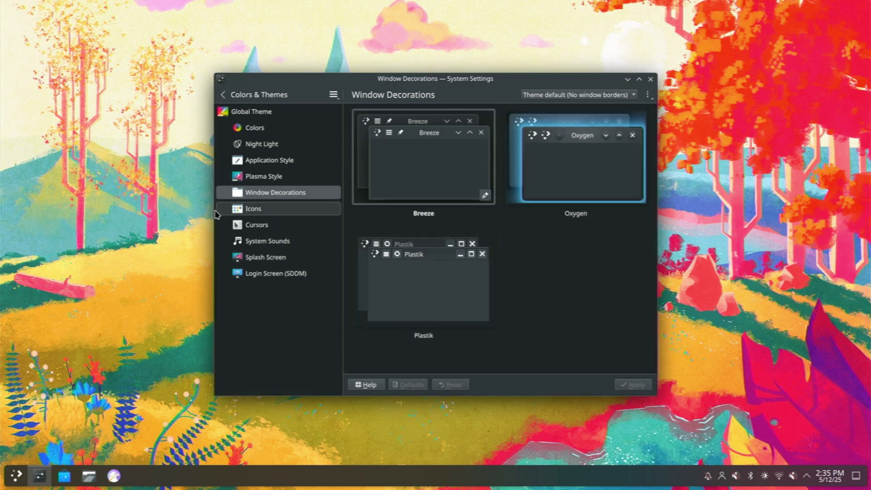
Browse the downloadable icon themes from the Icons page without installing any.
click(252, 210)
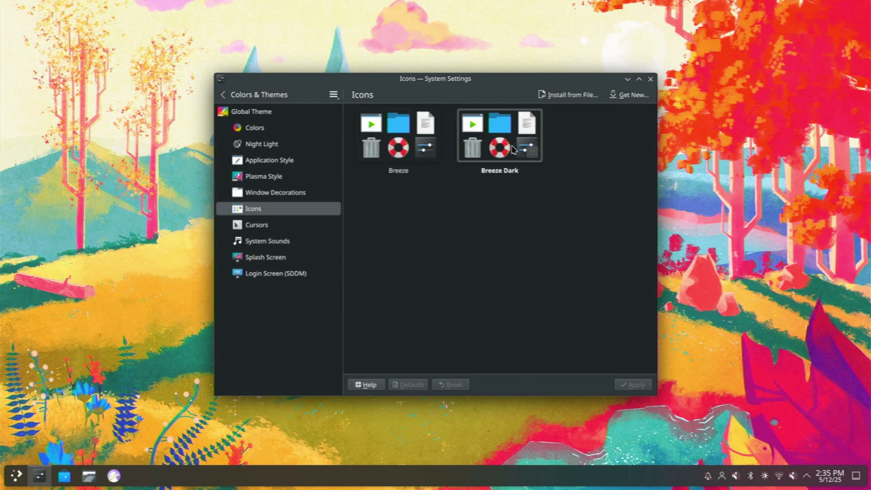
click(633, 94)
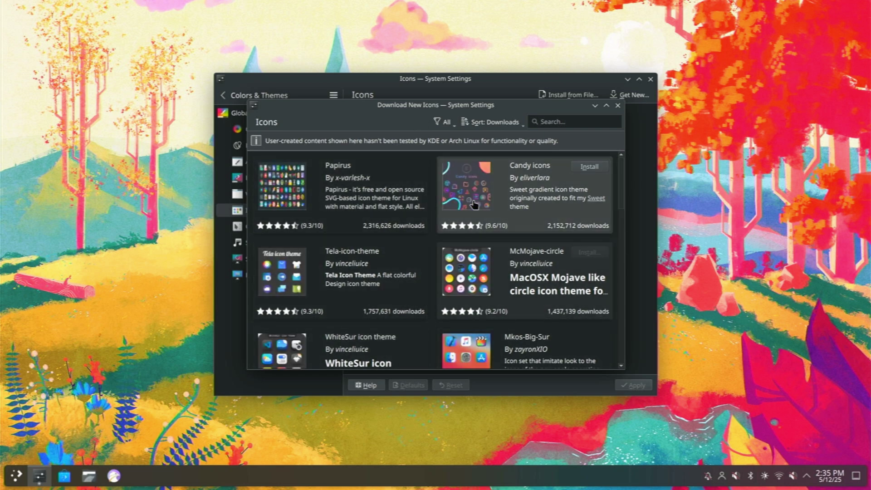
scroll(406, 290, down, 3)
scroll(406, 294, down, 5)
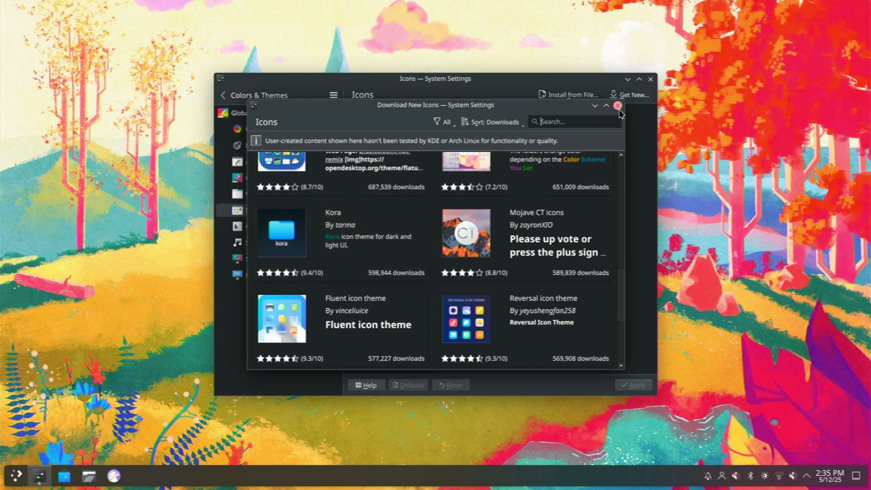
click(618, 105)
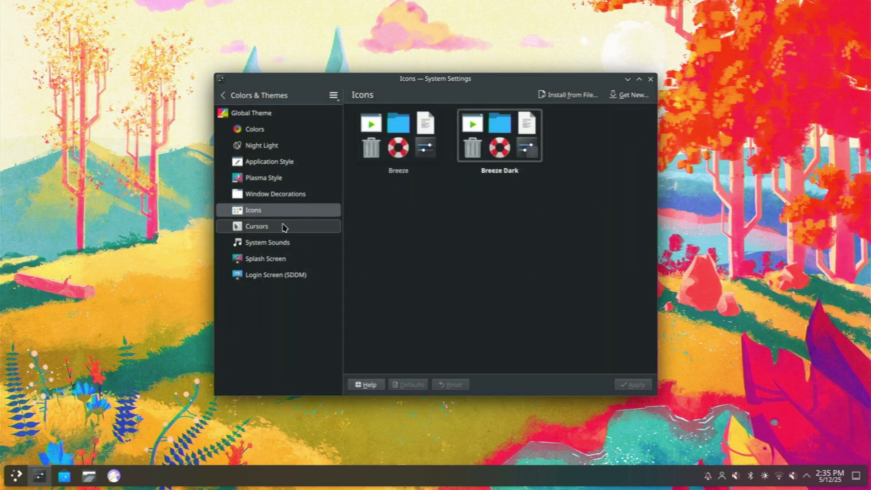
click(284, 227)
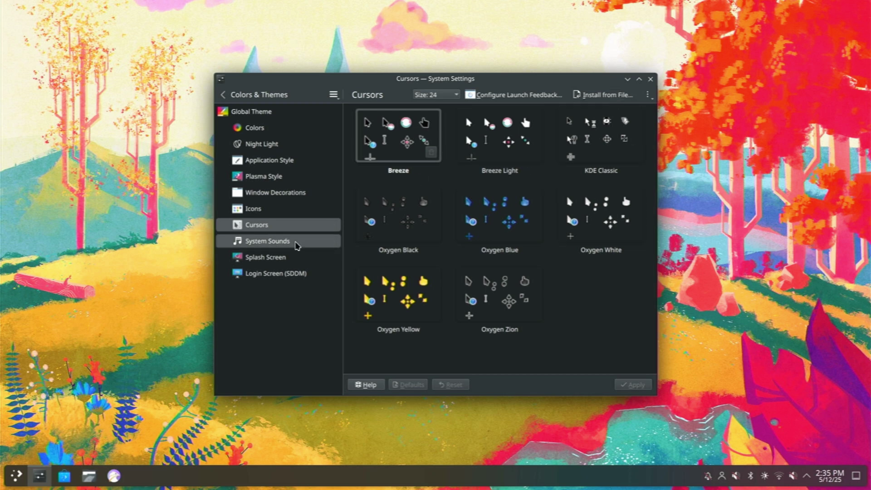
Install the Arch Simple Blue KDE 6 splash screen from Get New Splash Screens.
click(296, 243)
click(293, 262)
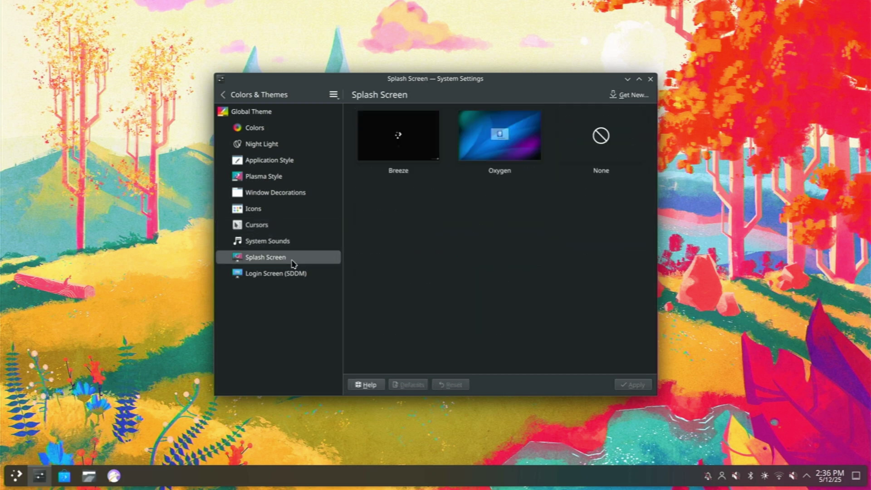
mouse_move(404, 155)
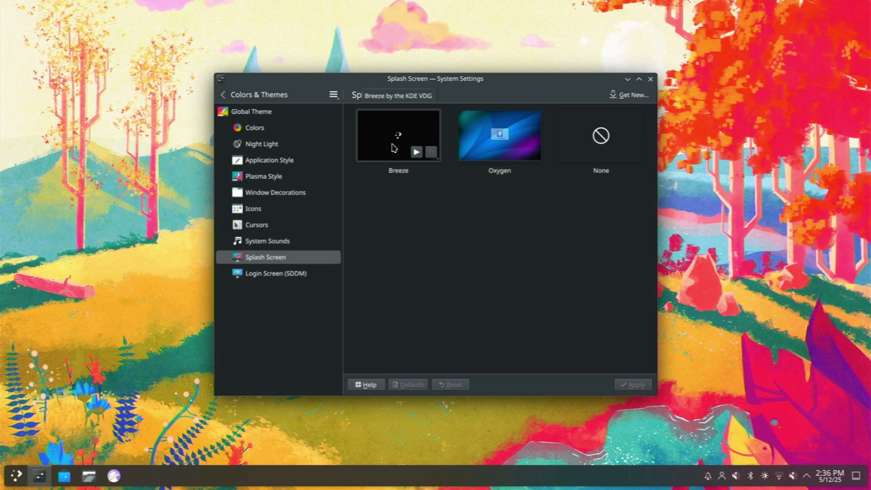
click(632, 96)
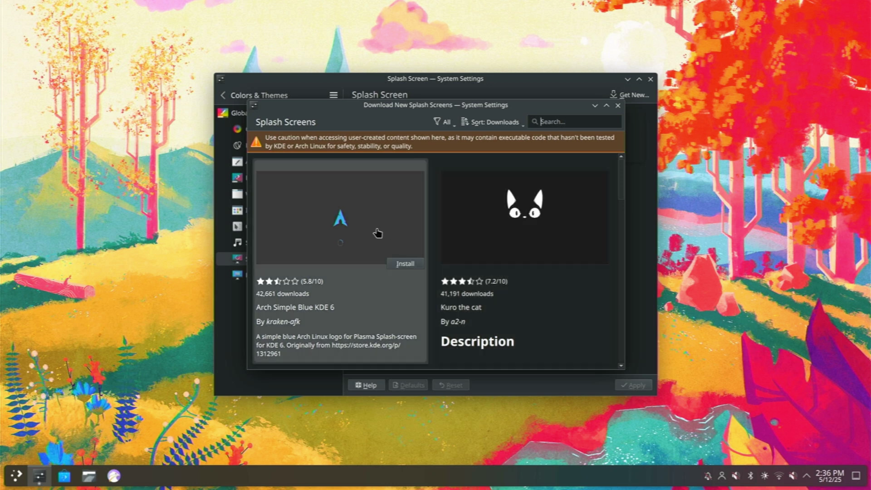
click(376, 234)
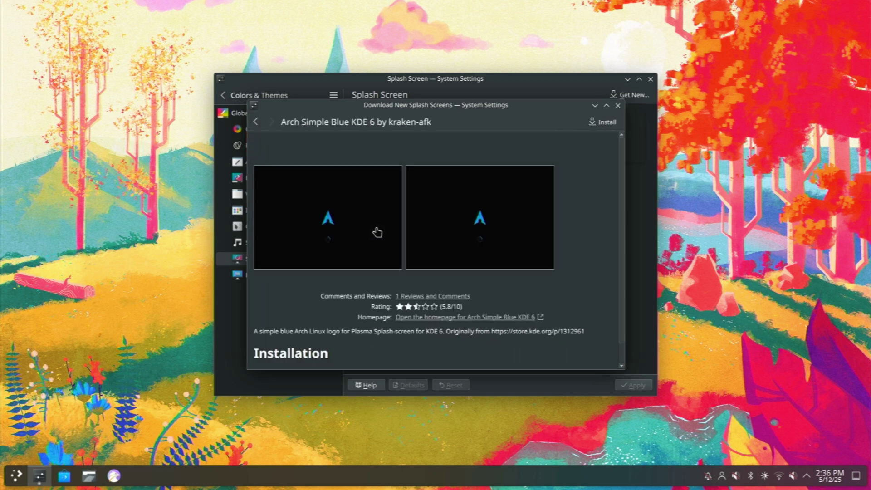
click(603, 122)
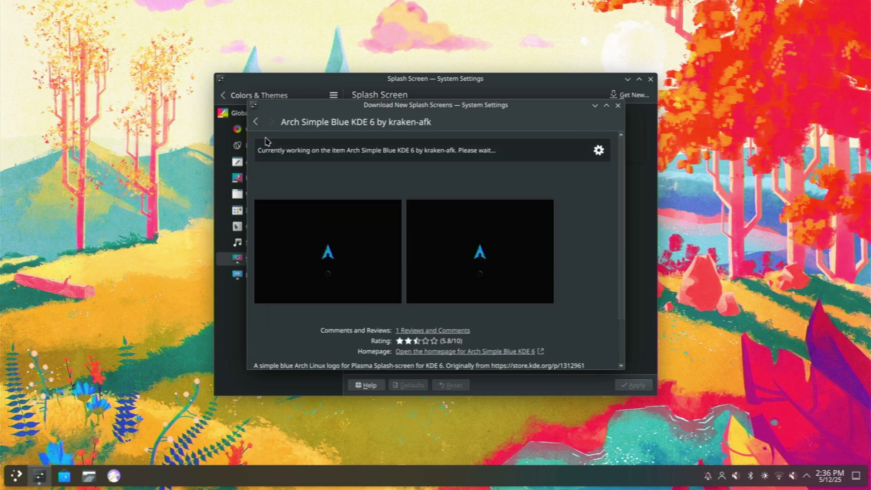
click(257, 124)
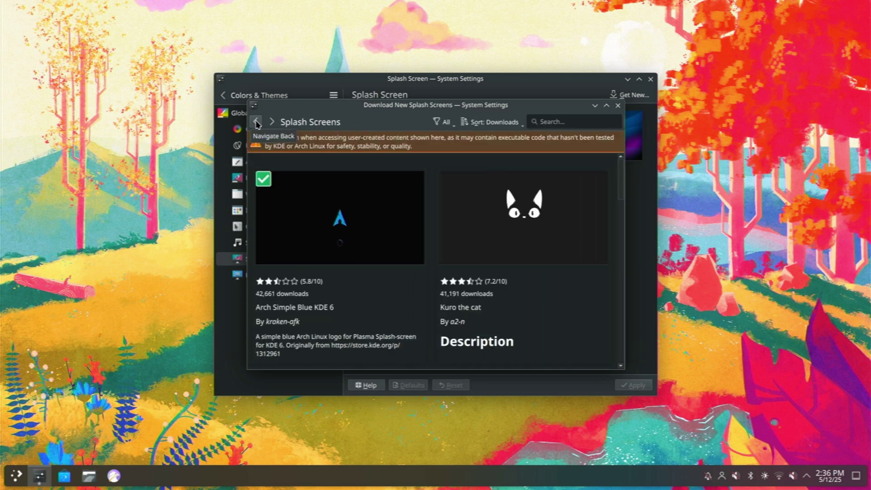
Install the Matrix Code Splash screen, then browse further down the download list.
scroll(361, 216, down, 3)
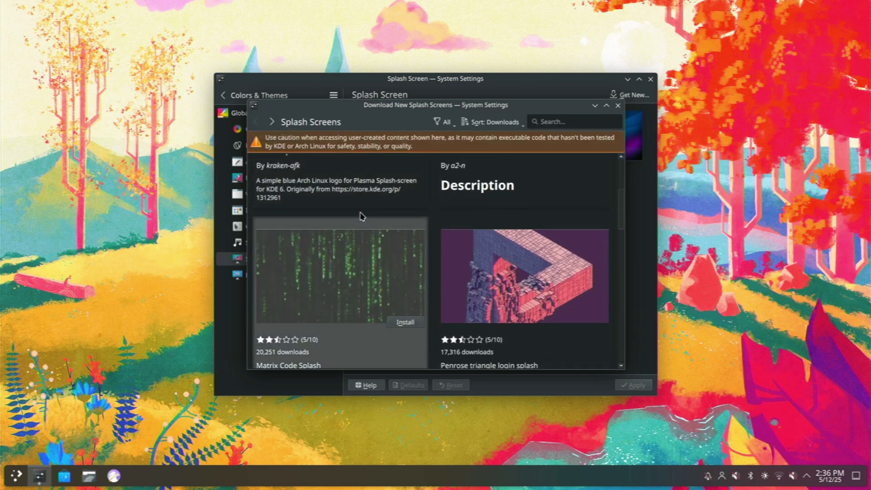
scroll(361, 216, down, 2)
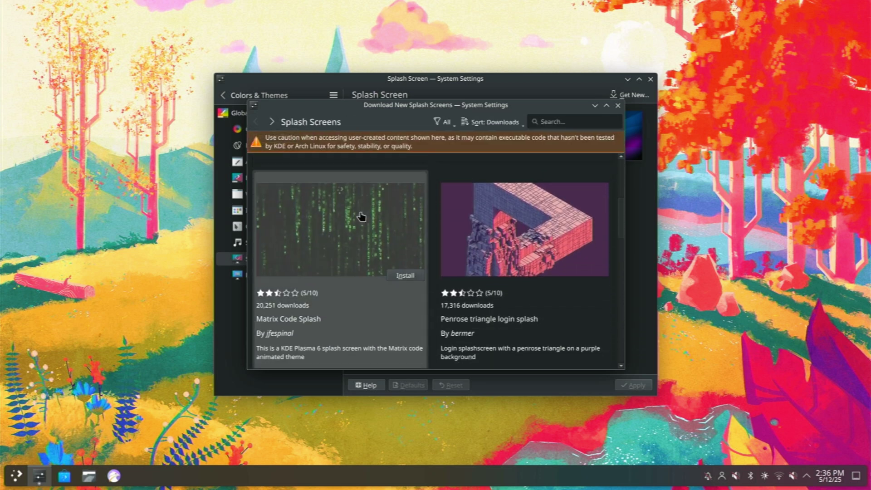
click(385, 235)
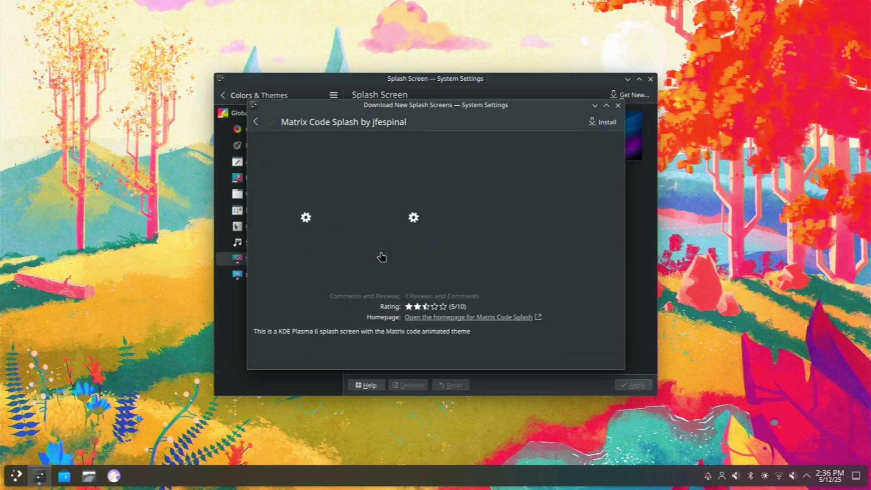
click(604, 122)
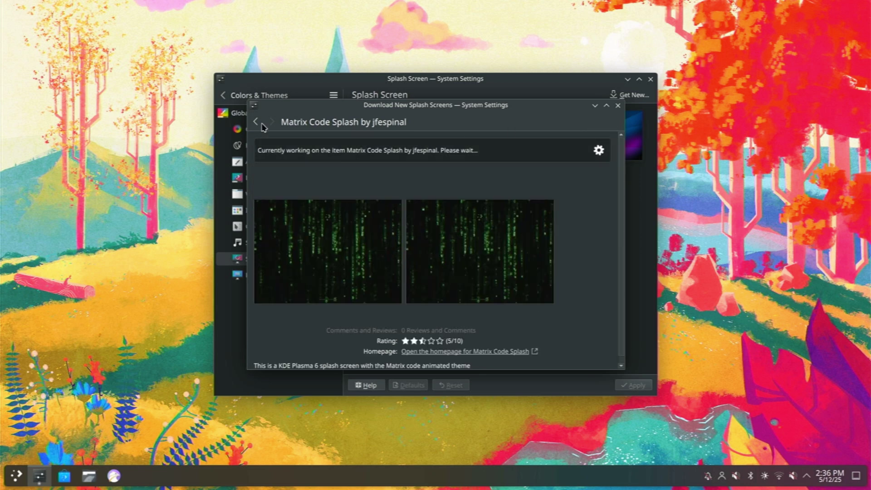
click(257, 126)
scroll(410, 254, down, 3)
scroll(410, 255, down, 3)
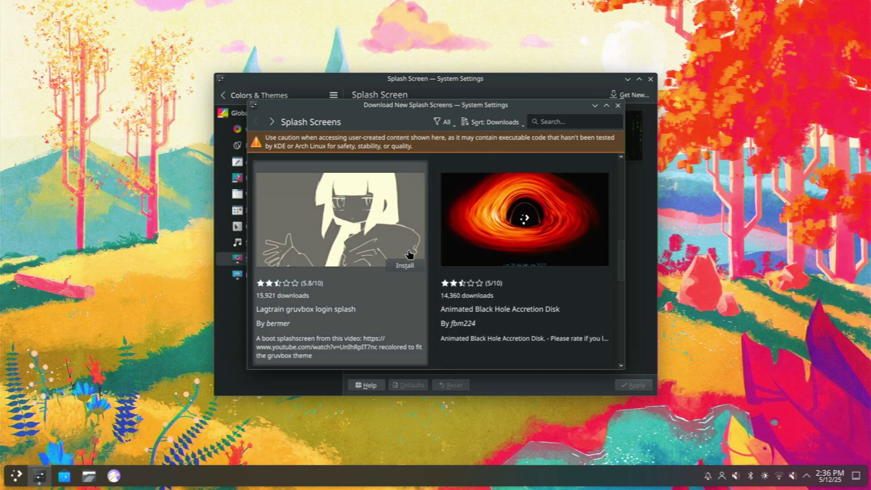
scroll(410, 255, down, 3)
scroll(410, 255, down, 1)
scroll(400, 268, down, 10)
scroll(400, 267, down, 5)
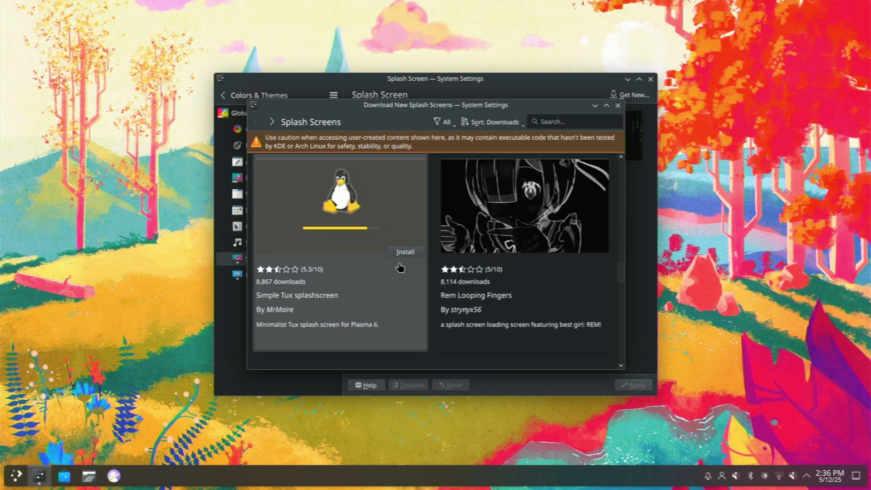
scroll(400, 268, down, 4)
scroll(399, 268, down, 8)
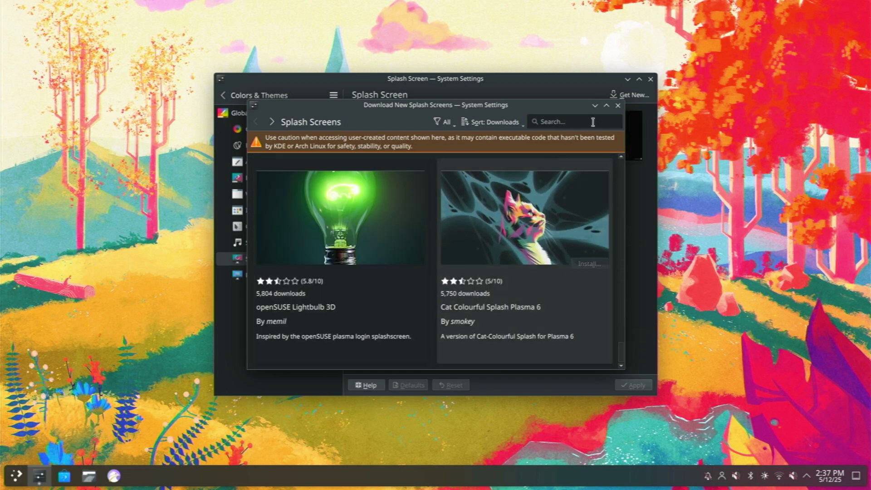
Preview the Breeze and MatrixCode splash screens, then apply archsimpleblue.
click(618, 106)
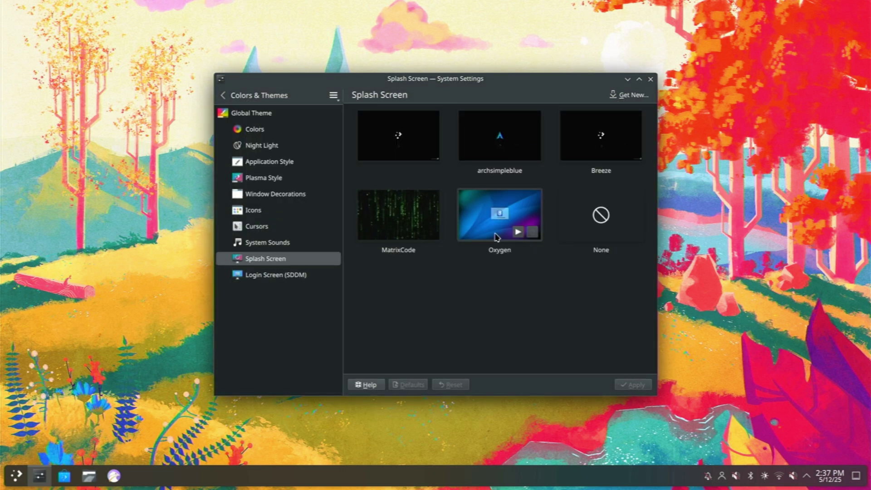
click(282, 249)
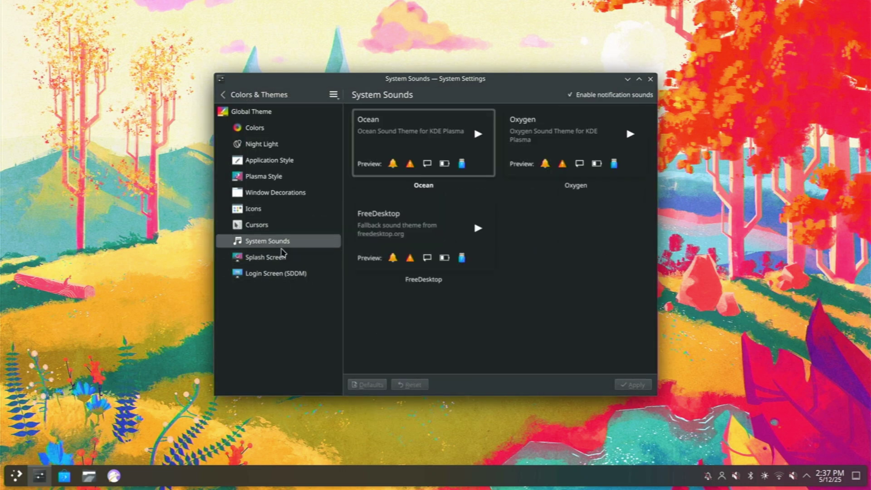
click(284, 261)
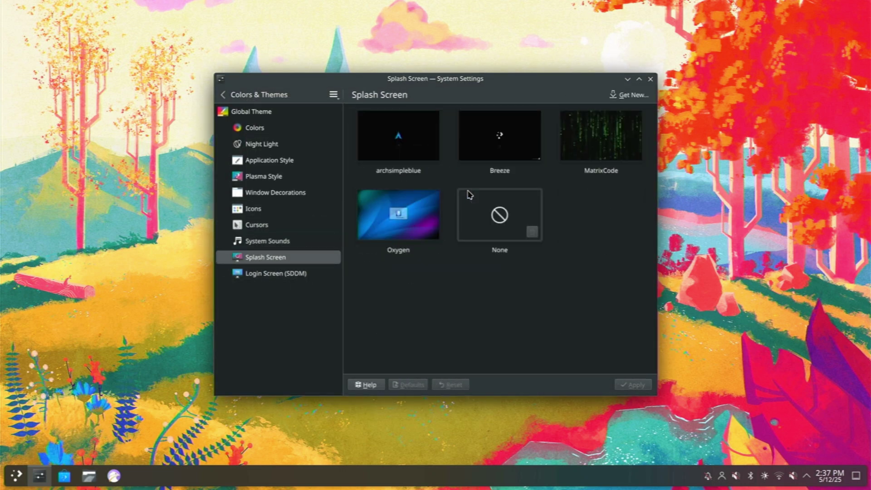
click(502, 134)
key(Left)
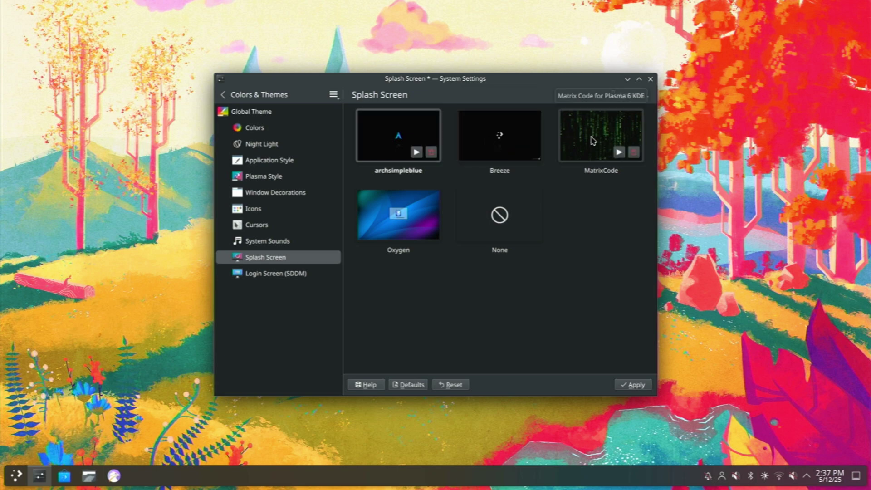
click(592, 140)
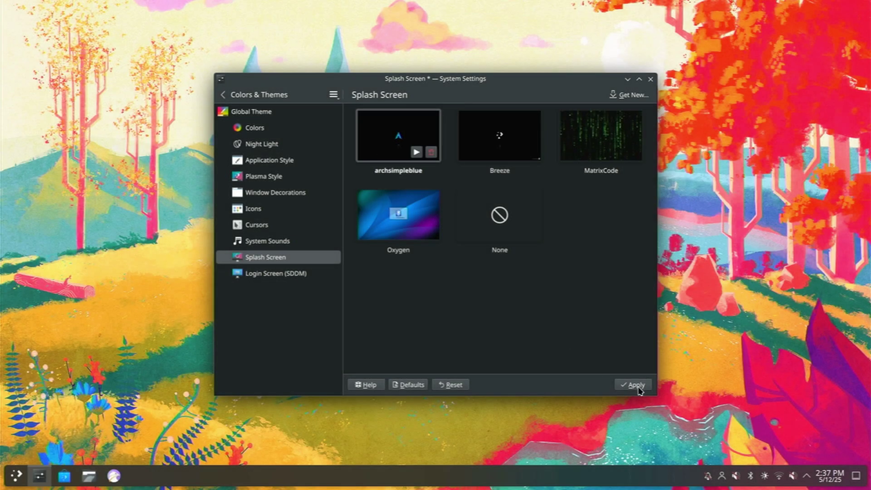
click(637, 385)
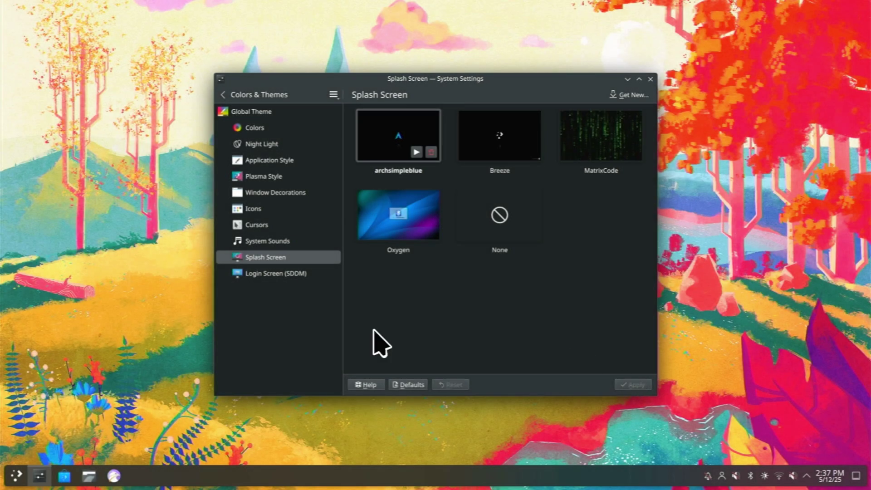
Open Download New Global Themes, listing themes like Sweet KDE and McMojave LAF.
click(304, 275)
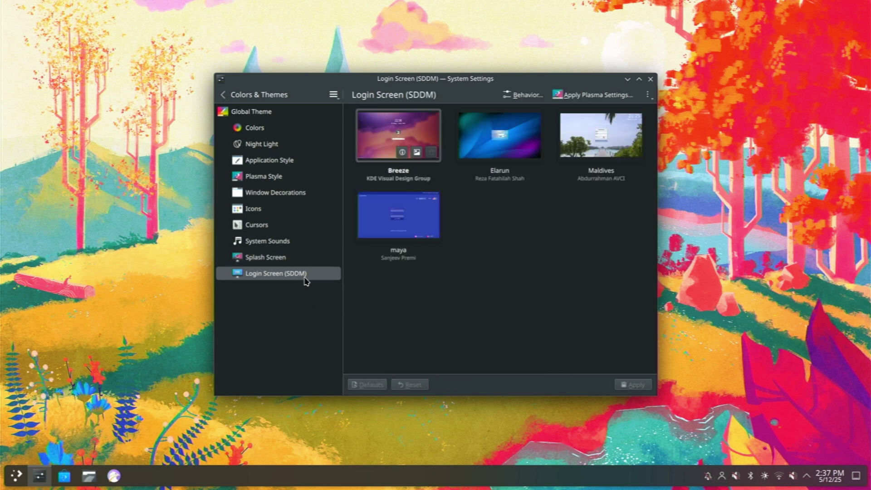
click(262, 114)
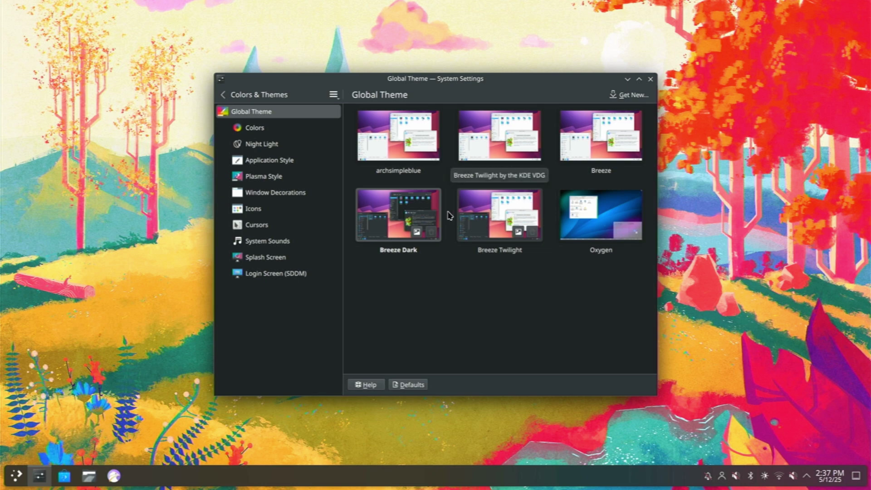
click(626, 99)
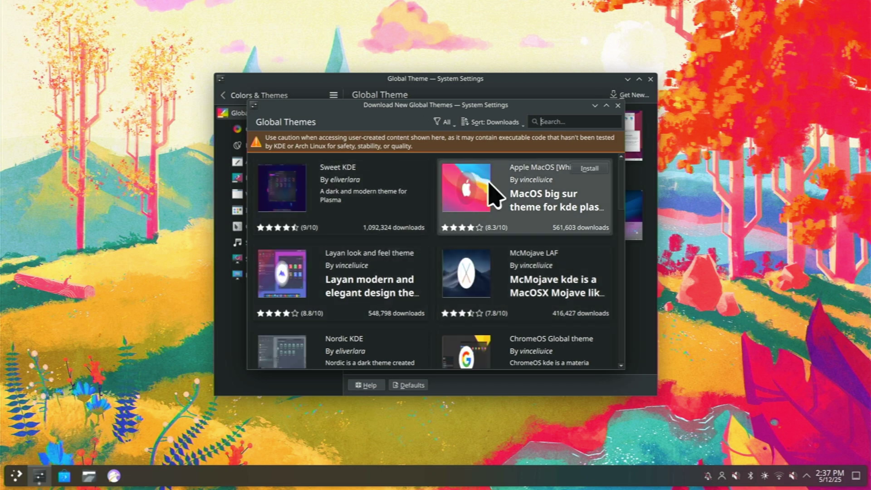
Look at the Apple MacOS theme details, then sort the global themes by rating.
click(542, 184)
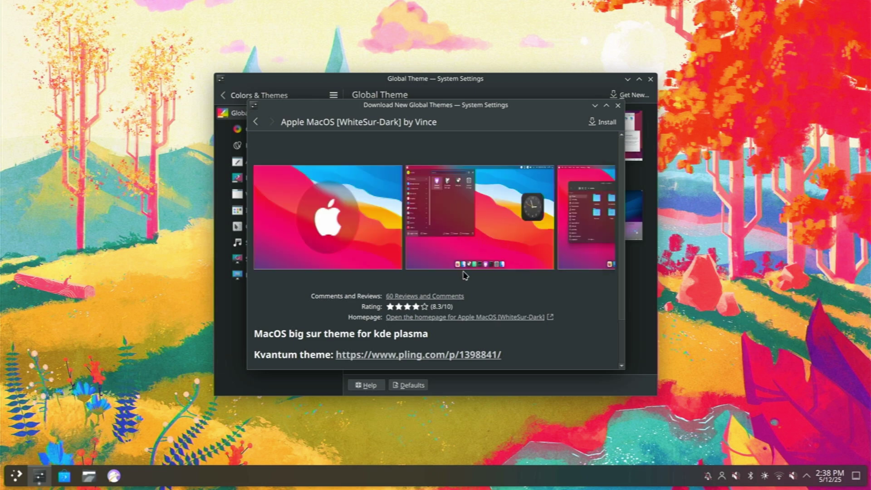
click(255, 122)
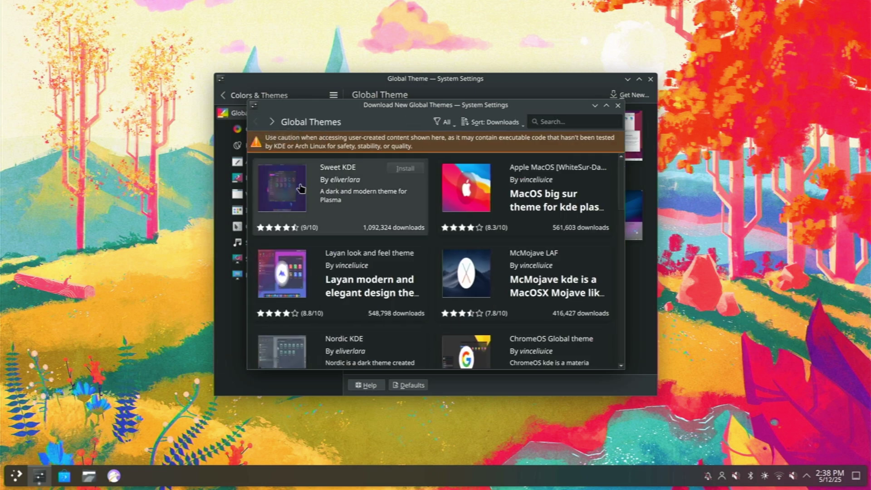
scroll(387, 285, down, 3)
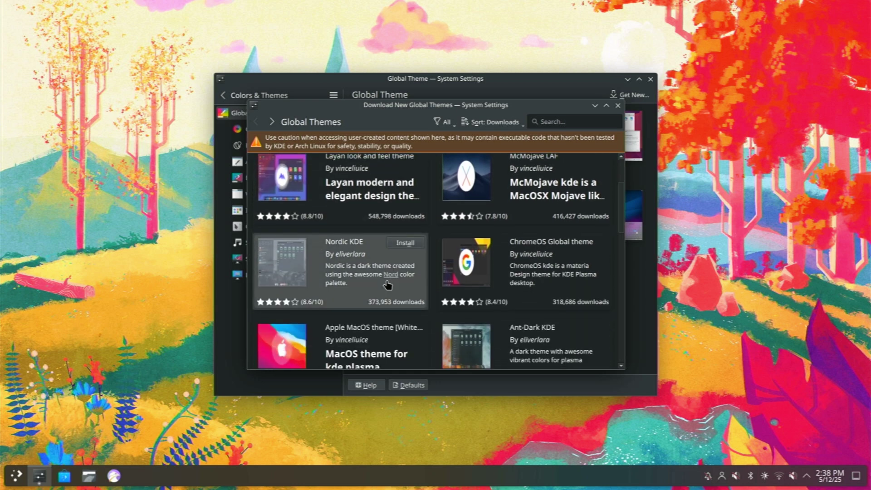
scroll(387, 285, down, 2)
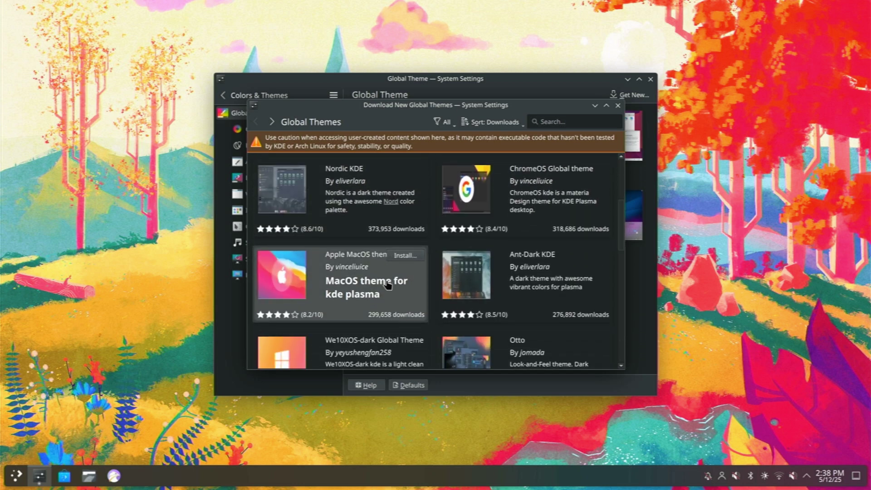
scroll(387, 285, down, 5)
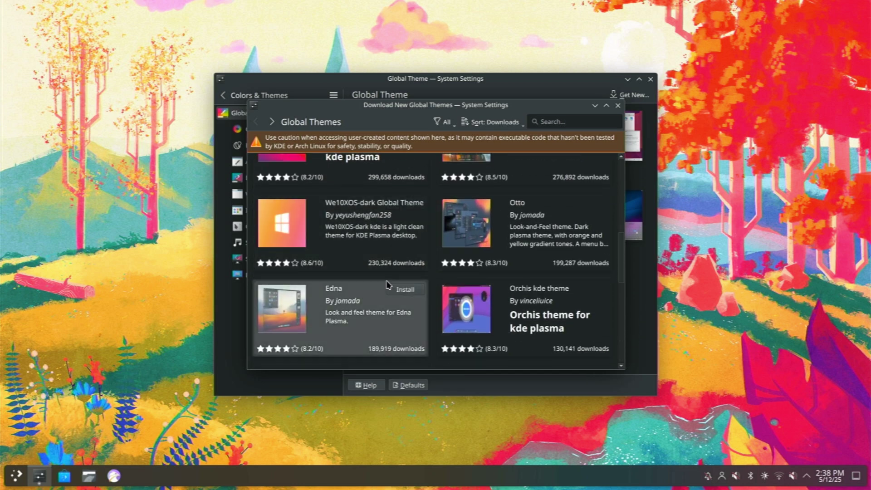
scroll(388, 285, down, 2)
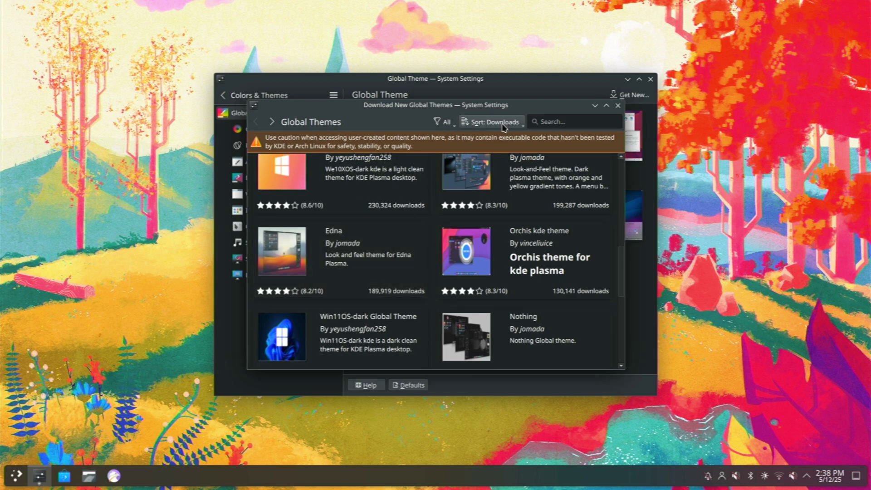
click(503, 125)
click(490, 152)
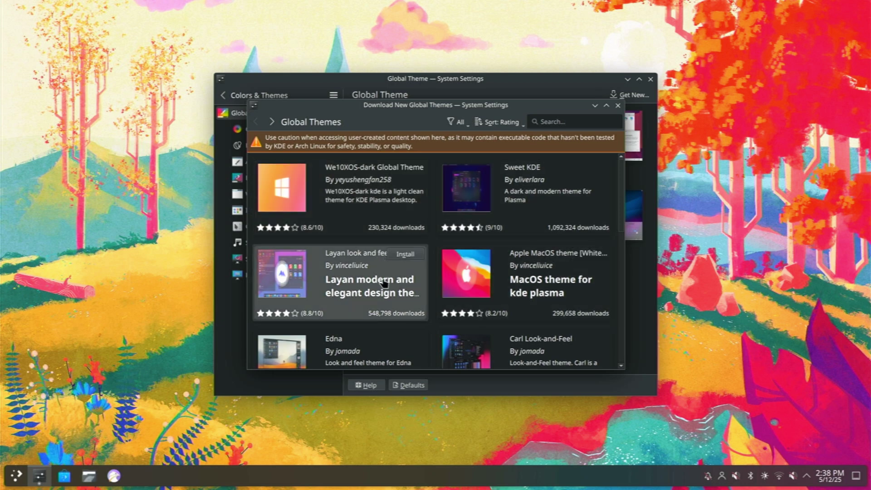
Find the Nothing global theme in the rated list and install it.
scroll(384, 282, down, 5)
scroll(384, 282, down, 5)
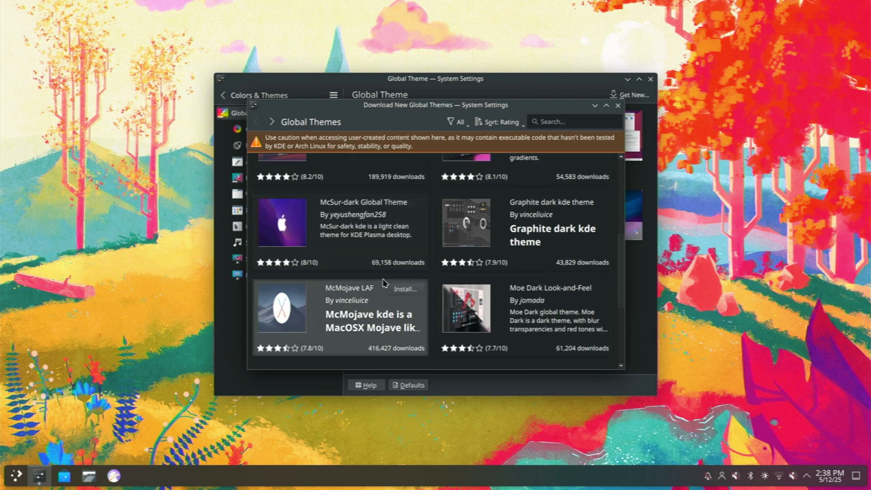
scroll(383, 282, down, 1)
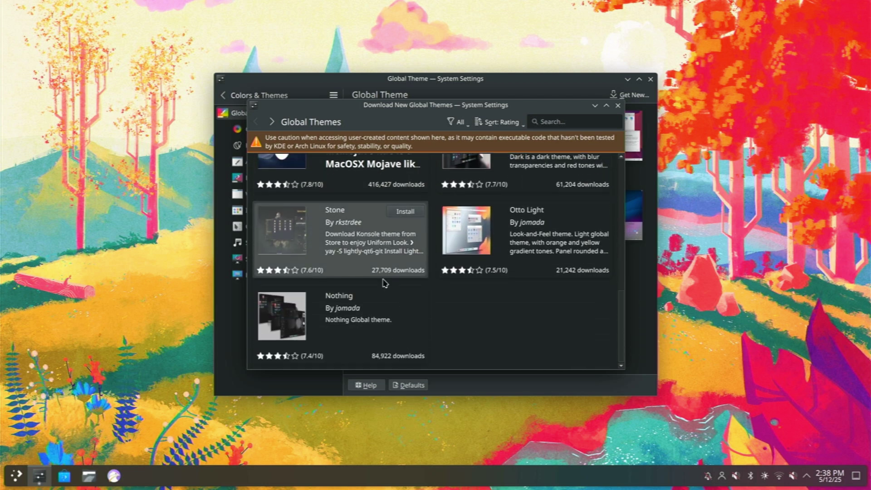
click(304, 305)
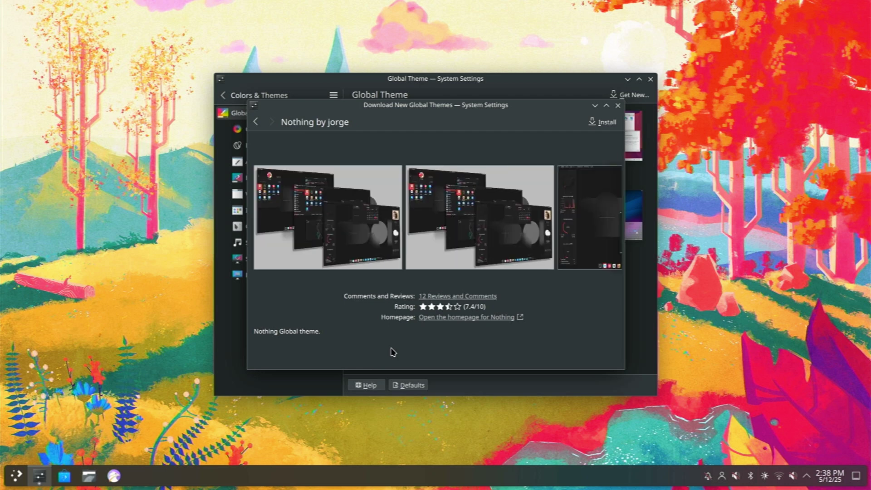
click(603, 121)
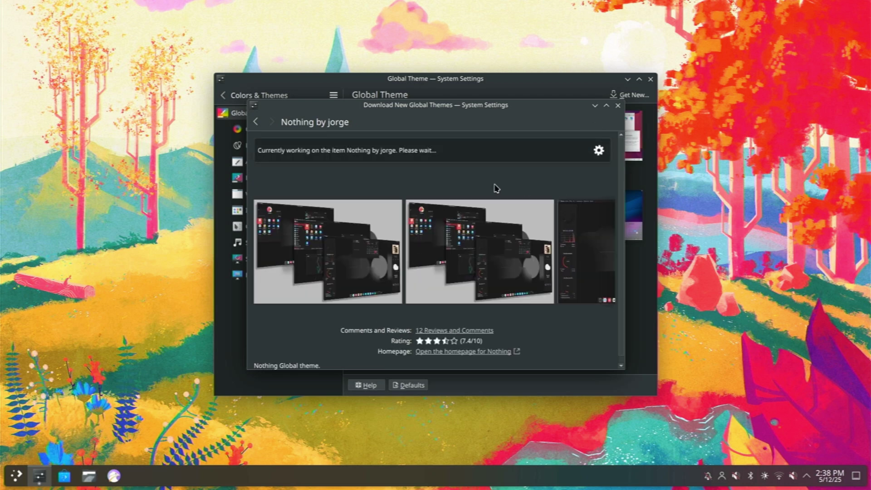
Apply the Nothing global theme including its desktop and window layout.
click(617, 105)
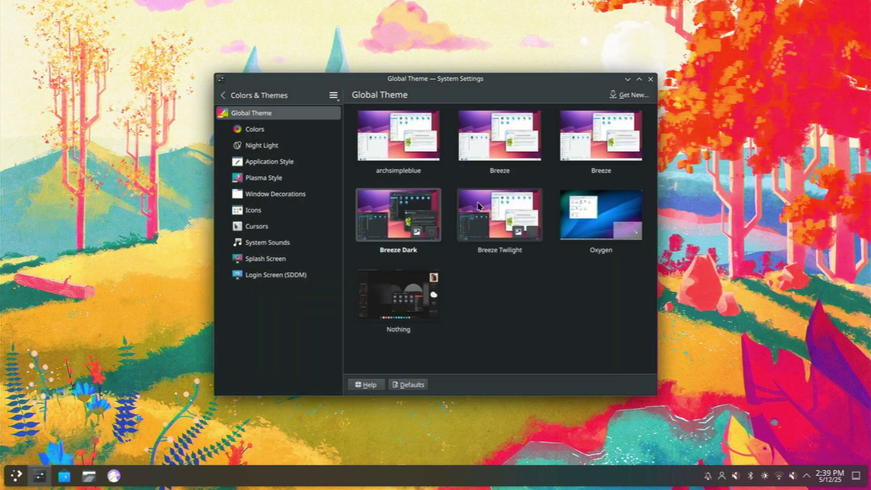
click(398, 292)
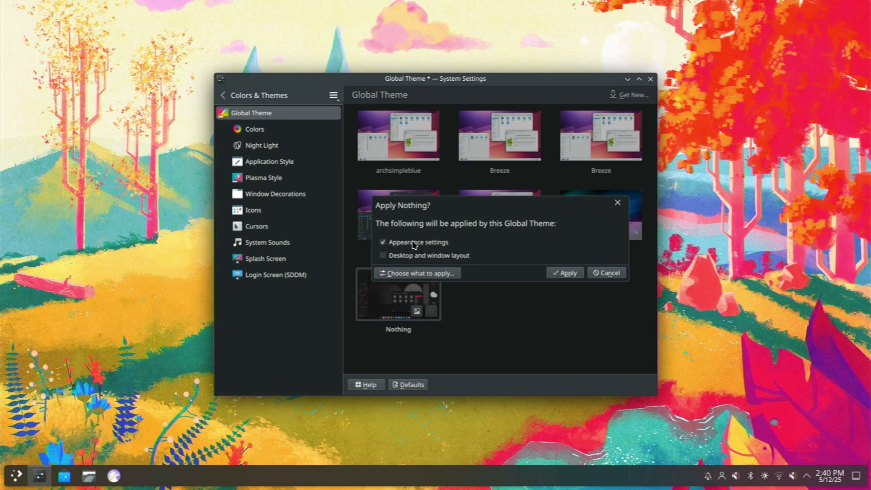
click(402, 257)
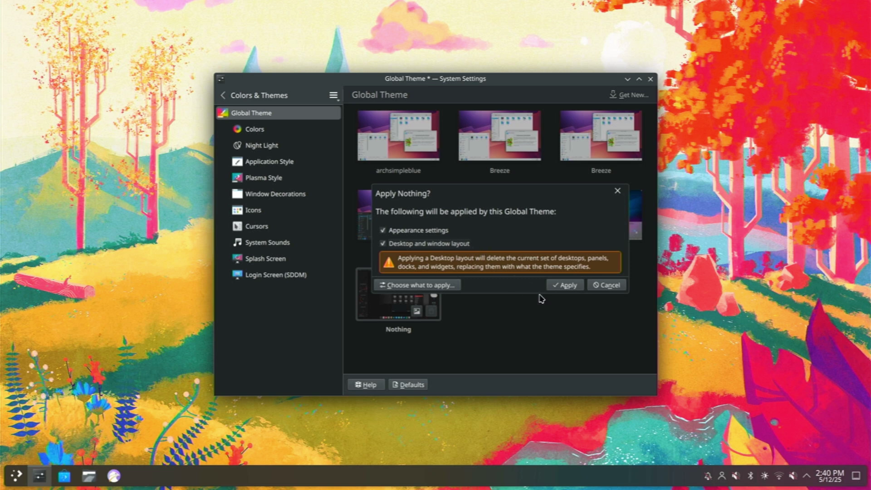
click(570, 287)
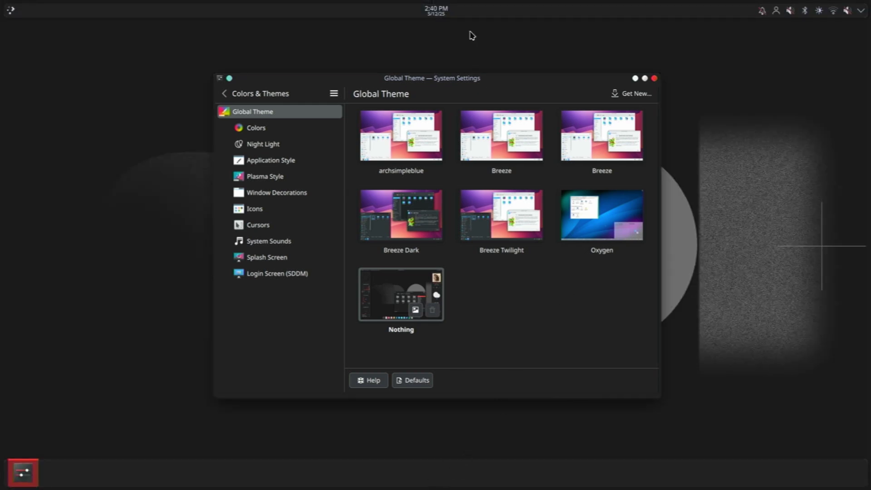
Minimize and restore System Settings, then open and close the application launcher.
click(23, 474)
click(24, 477)
click(10, 12)
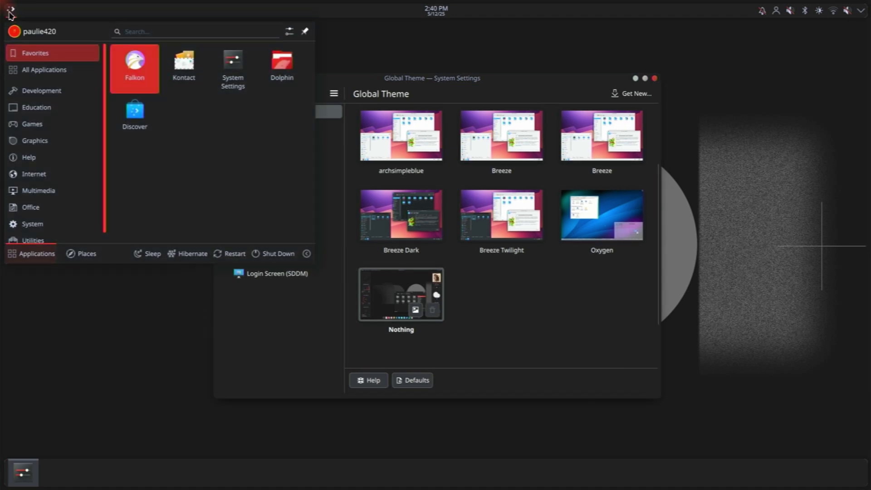
click(9, 13)
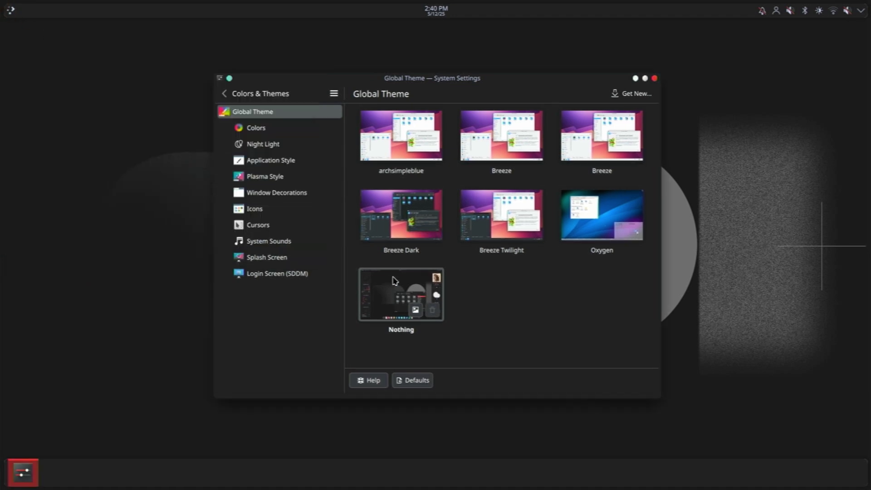
Apply the Breeze Dark global theme including its desktop and window layout.
click(393, 226)
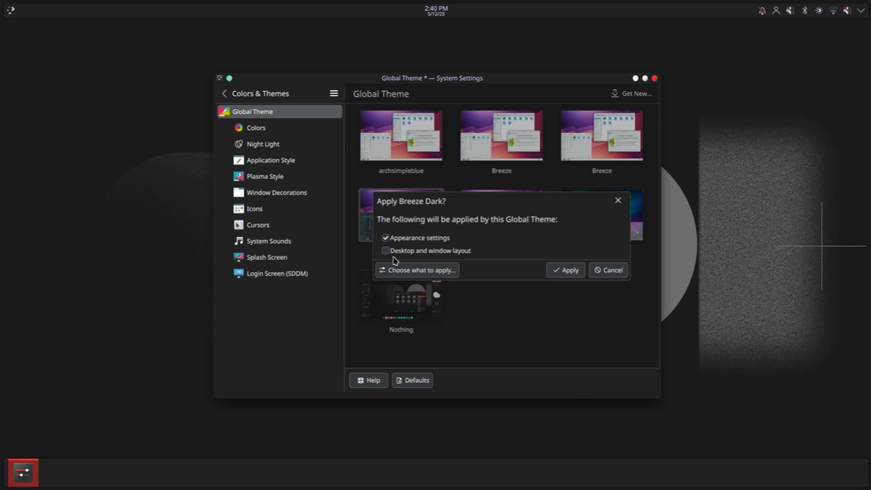
click(398, 251)
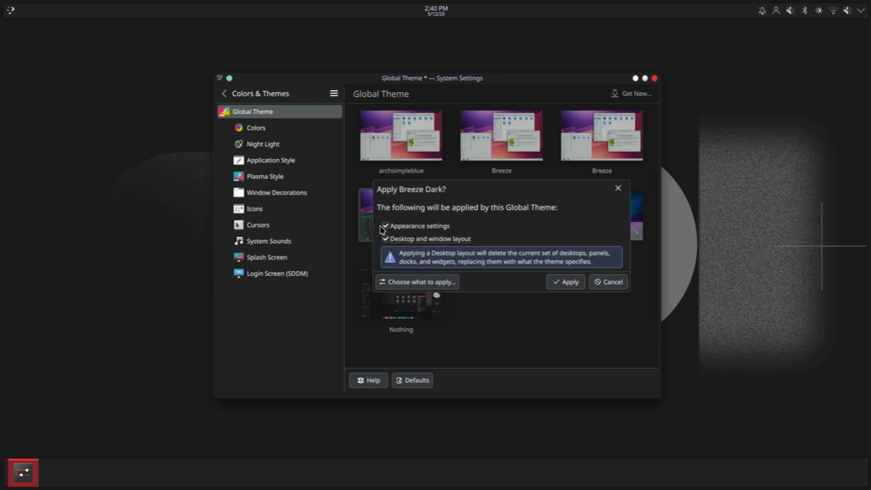
click(572, 285)
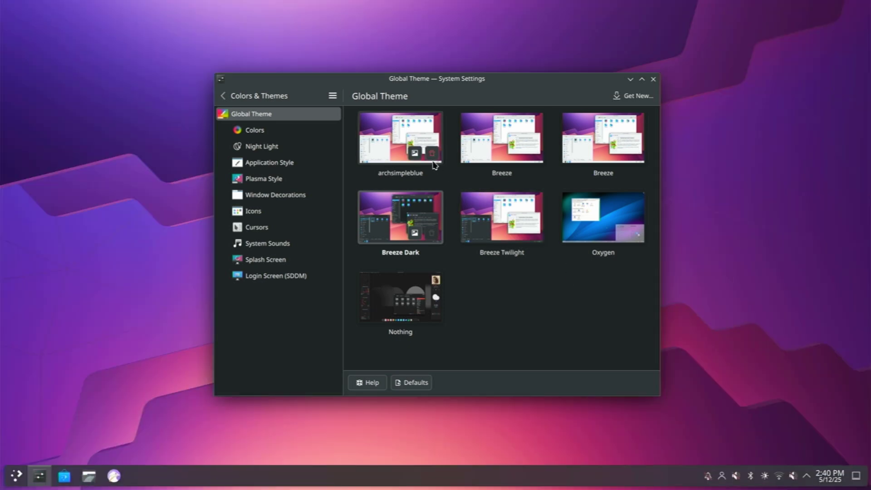
click(223, 96)
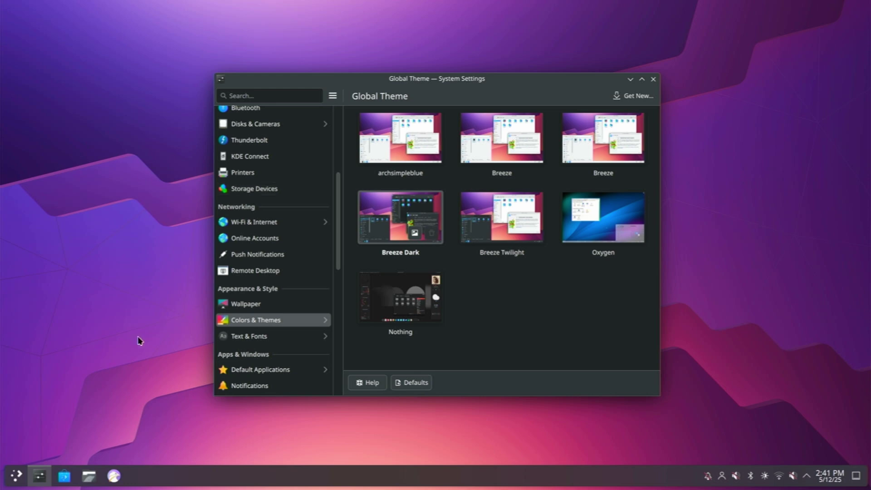
click(17, 475)
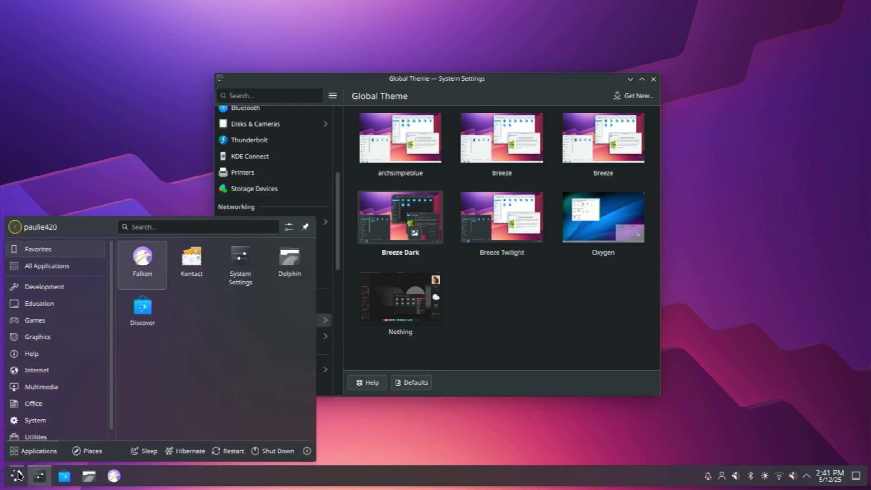
Browse the Games and Development app lists in the launcher.
click(44, 321)
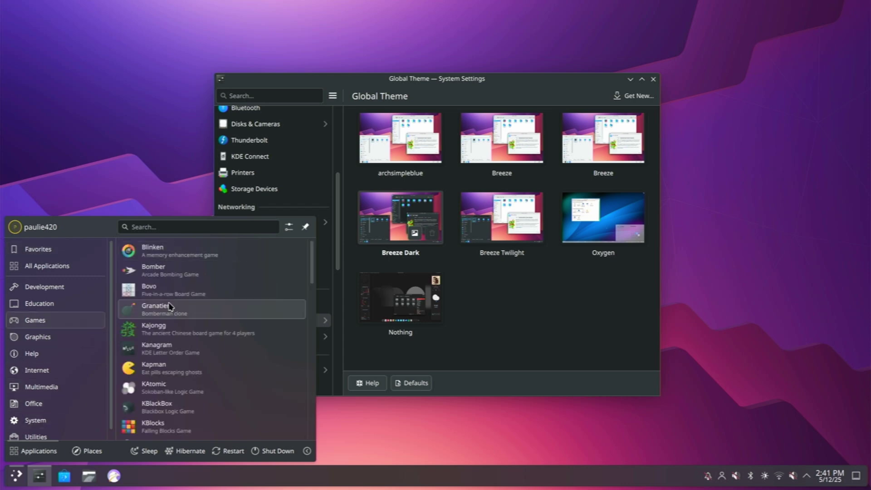
scroll(222, 320, down, 10)
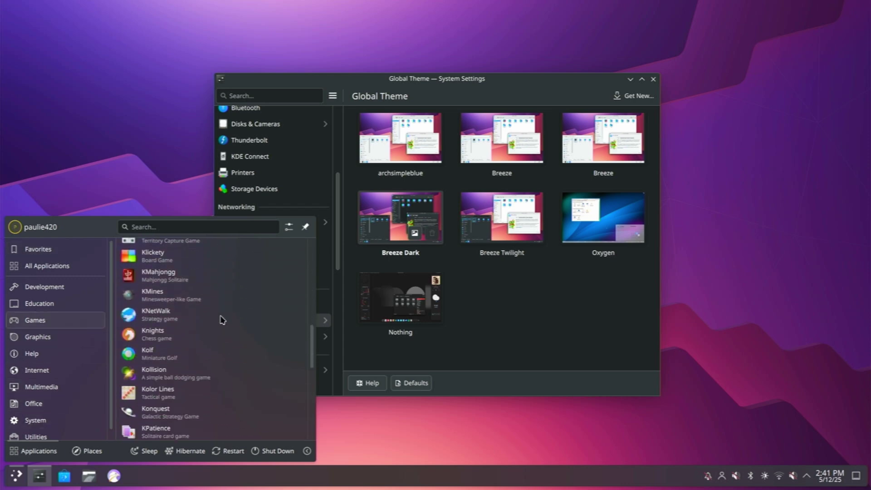
scroll(222, 320, up, 2)
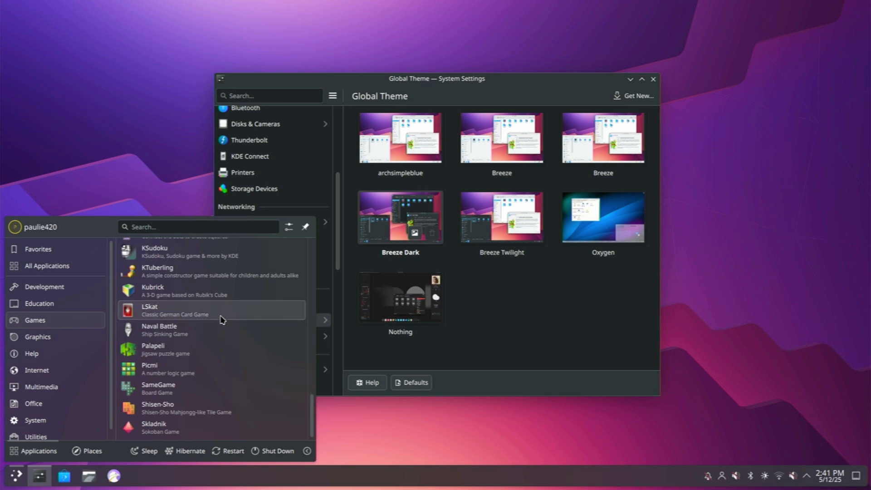
scroll(222, 320, up, 2)
scroll(222, 320, up, 15)
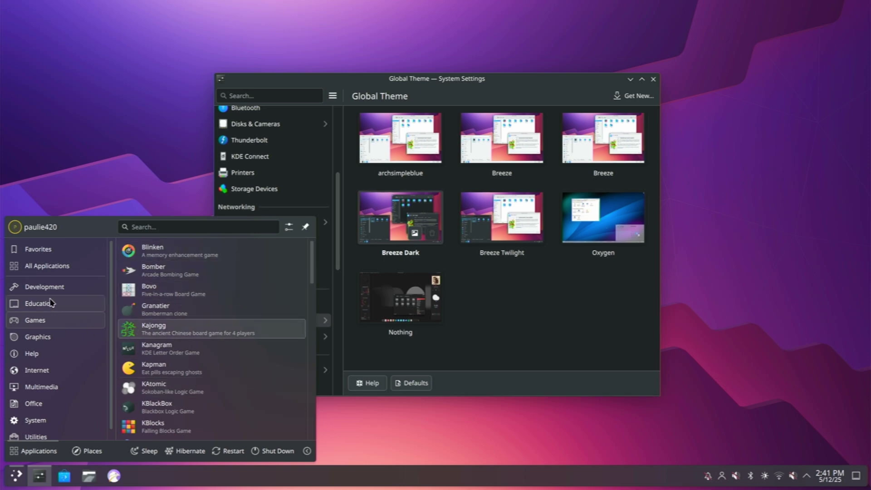
mouse_move(51, 287)
scroll(183, 313, down, 5)
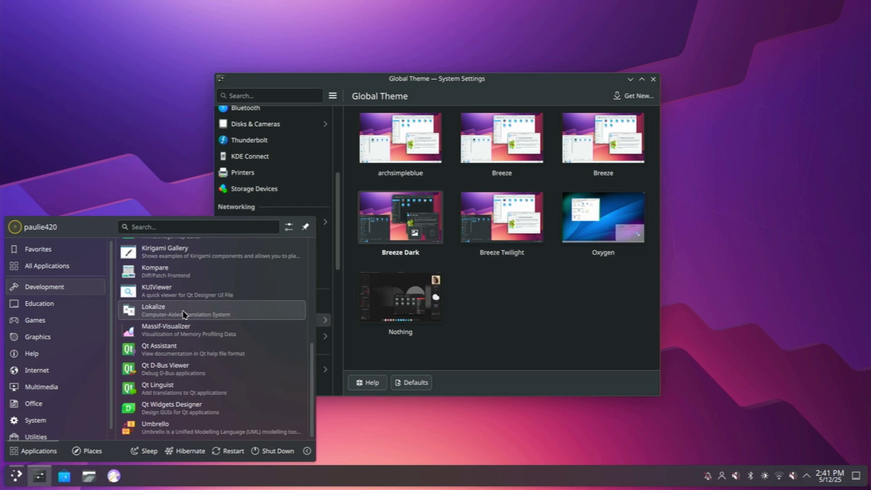
scroll(184, 313, up, 5)
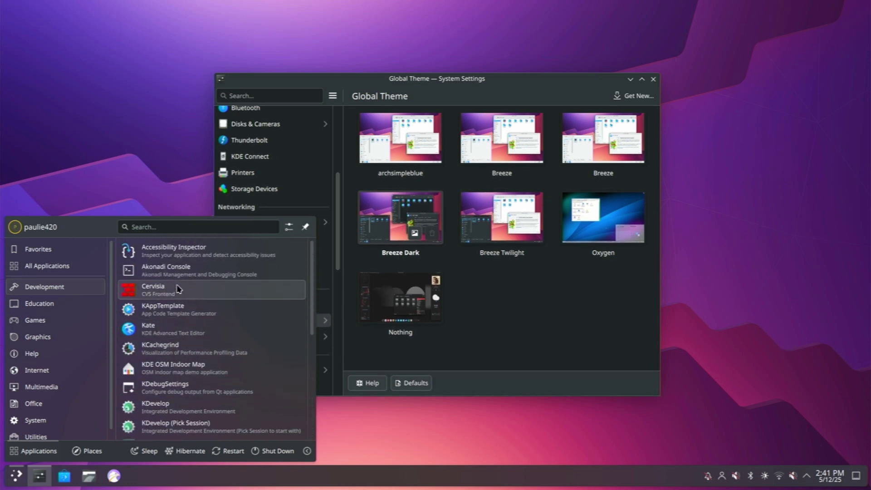
Scroll through the Education and Graphics app lists.
mouse_move(73, 304)
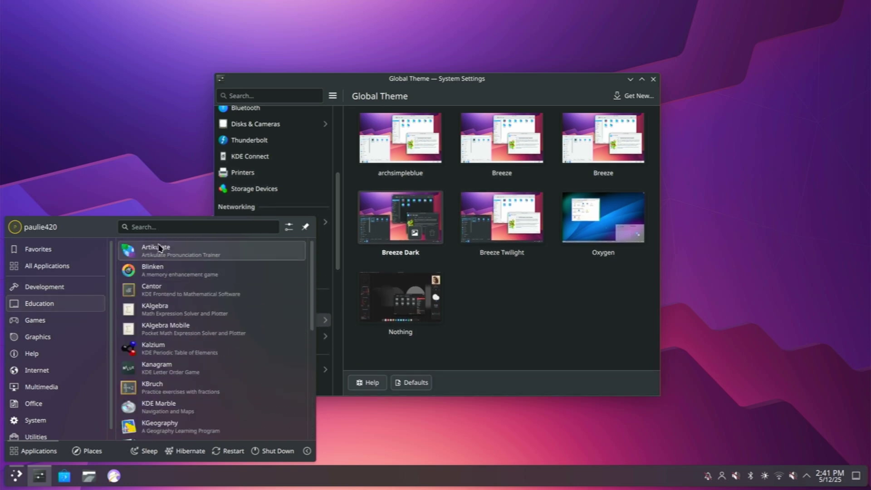
scroll(188, 360, down, 3)
scroll(187, 360, down, 2)
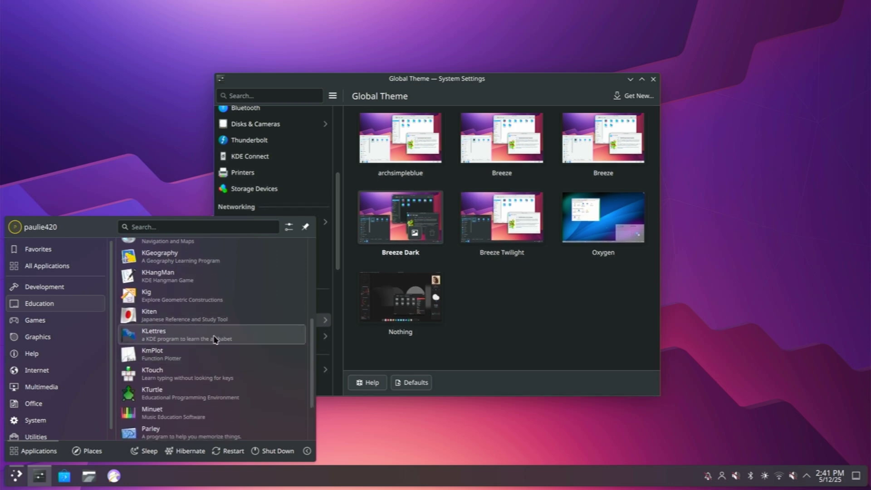
scroll(211, 319, down, 2)
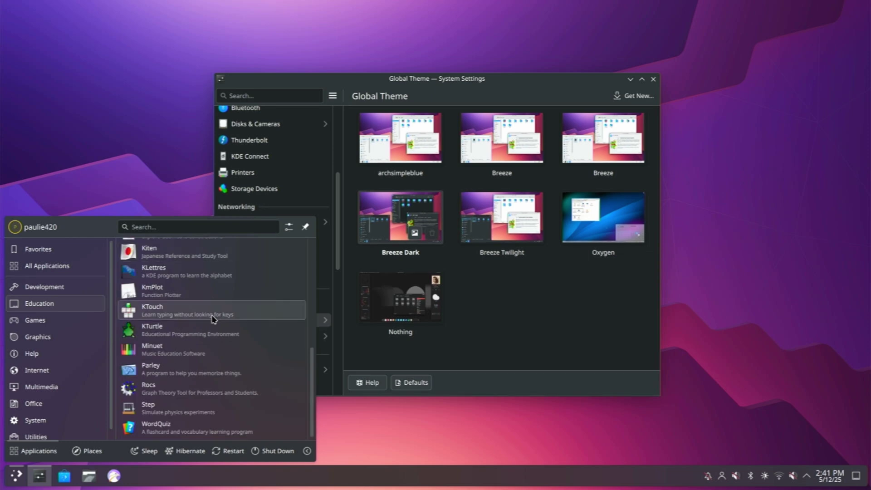
scroll(211, 319, up, 5)
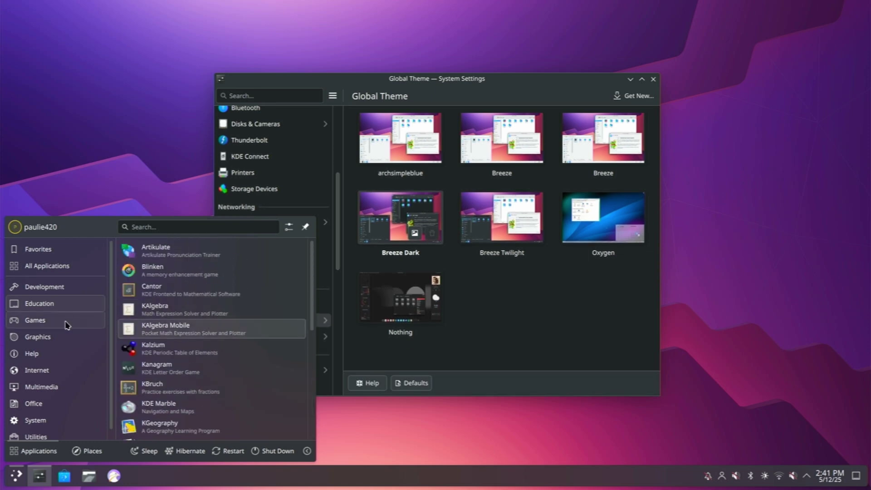
mouse_move(55, 342)
scroll(175, 327, down, 2)
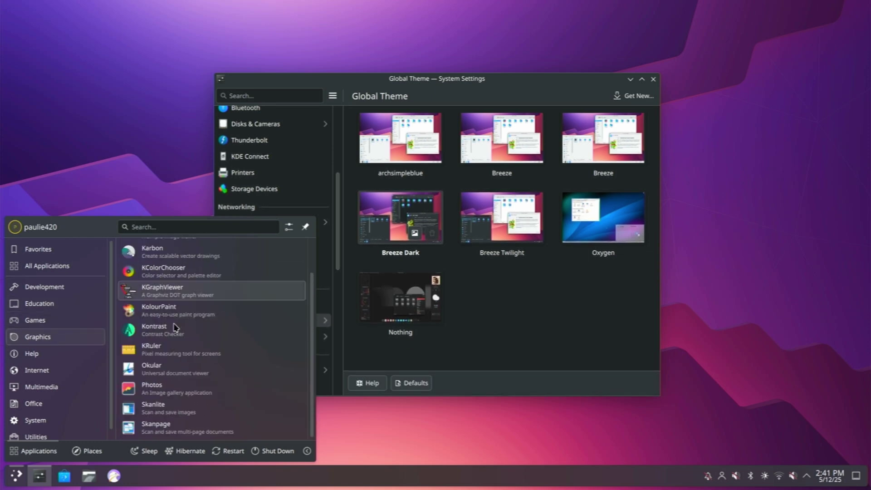
scroll(175, 328, up, 2)
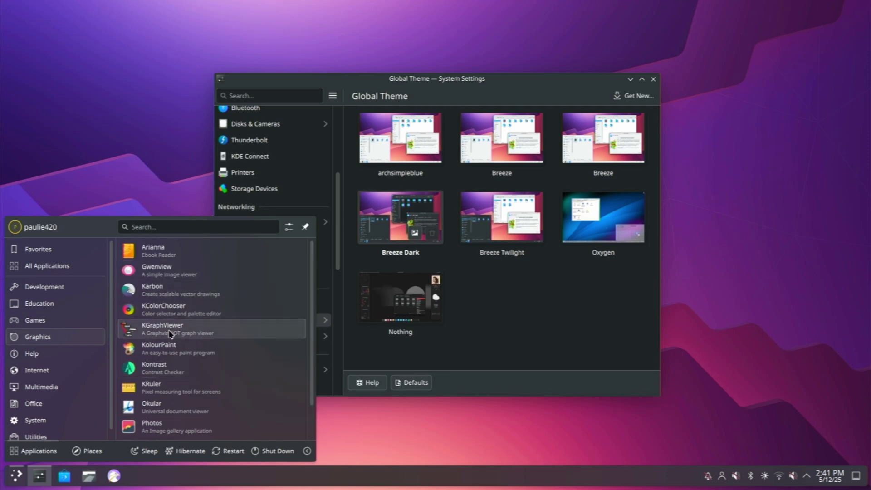
scroll(176, 349, down, 2)
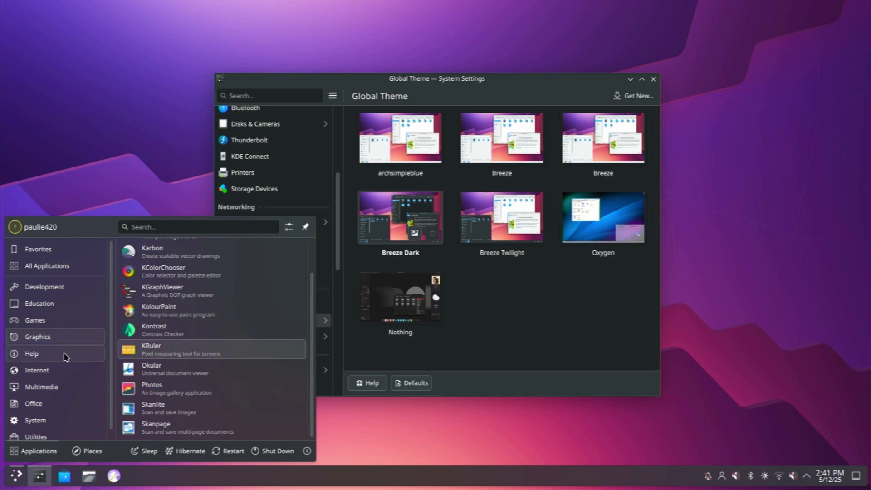
Browse the Internet, Multimedia, Office and System categories, ending on System.
click(64, 370)
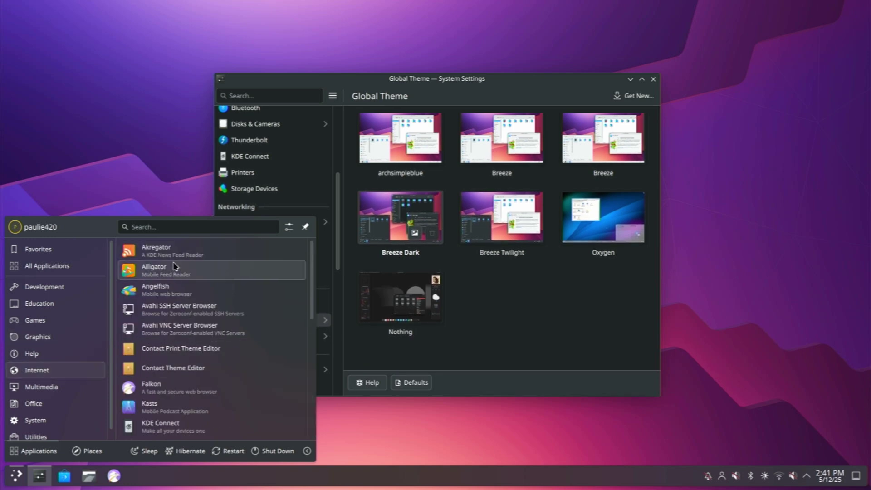
scroll(189, 363, down, 9)
scroll(190, 363, down, 5)
click(64, 387)
scroll(185, 362, down, 8)
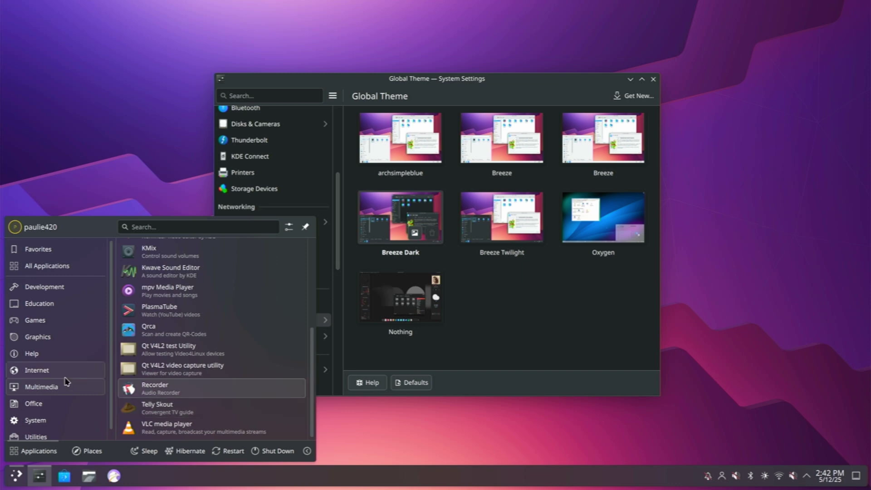
click(49, 404)
scroll(173, 377, down, 5)
click(36, 420)
scroll(164, 380, down, 5)
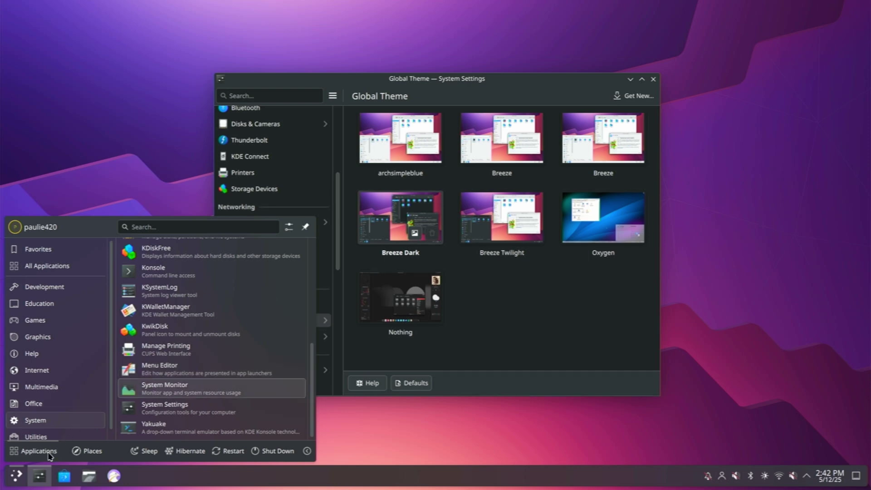
Reopen the Kickoff launcher and choose Shut Down to start the shutdown countdown.
click(13, 477)
click(12, 478)
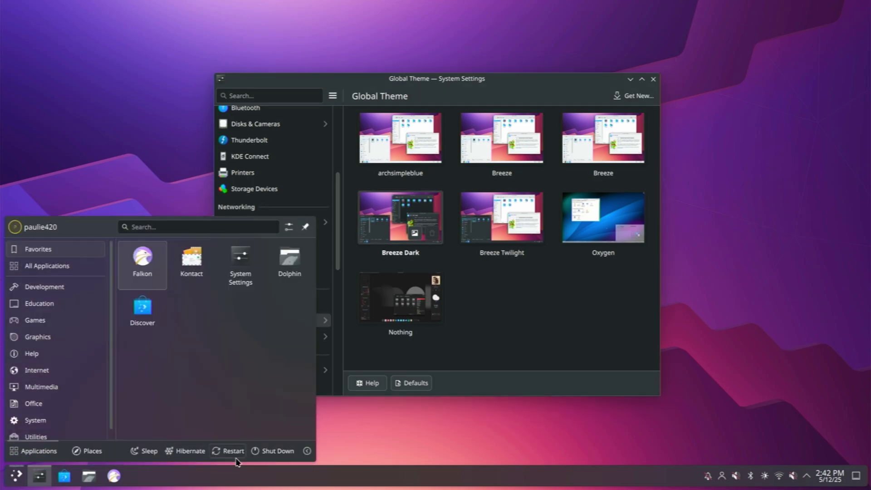
click(275, 452)
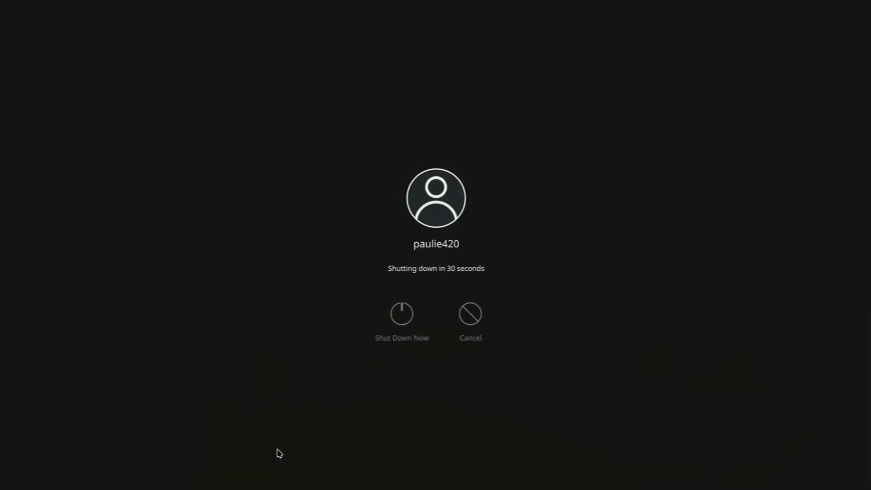